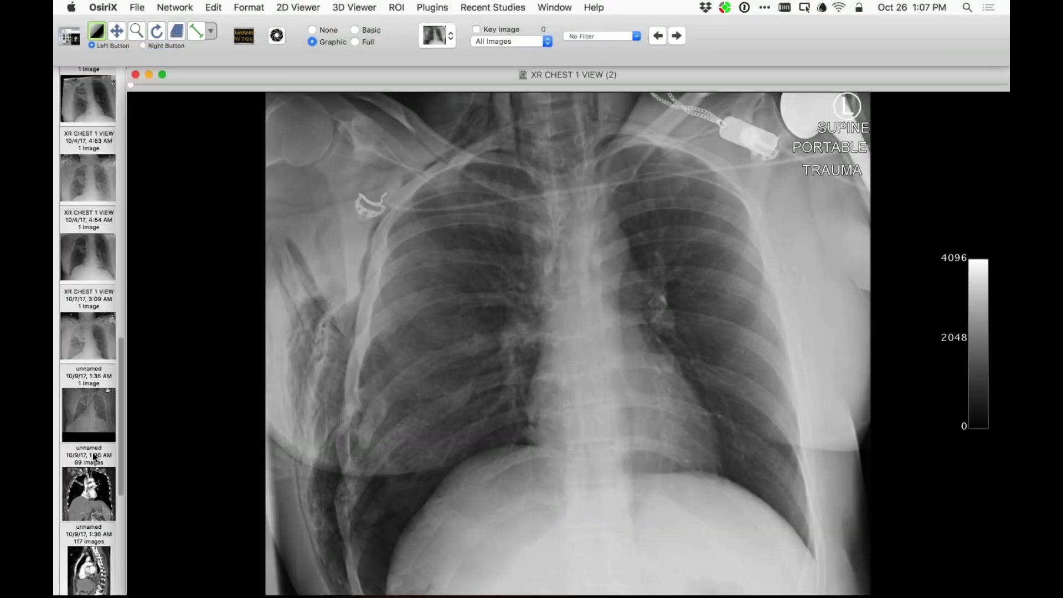
- Load the 10/1/17 XR CHEST 1 VIEW film into the right viewer beside the first chest X-ray
{"action": "scroll", "coordinate": [89, 311], "scroll_direction": "up", "scroll_amount": 8}
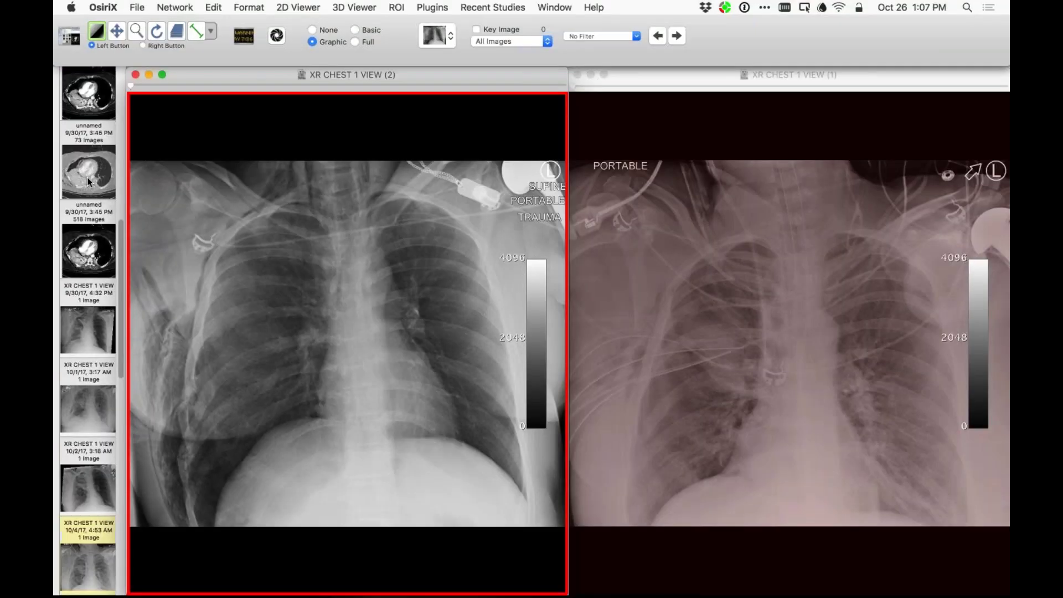
{"action": "scroll", "coordinate": [85, 294], "scroll_direction": "up", "scroll_amount": 6}
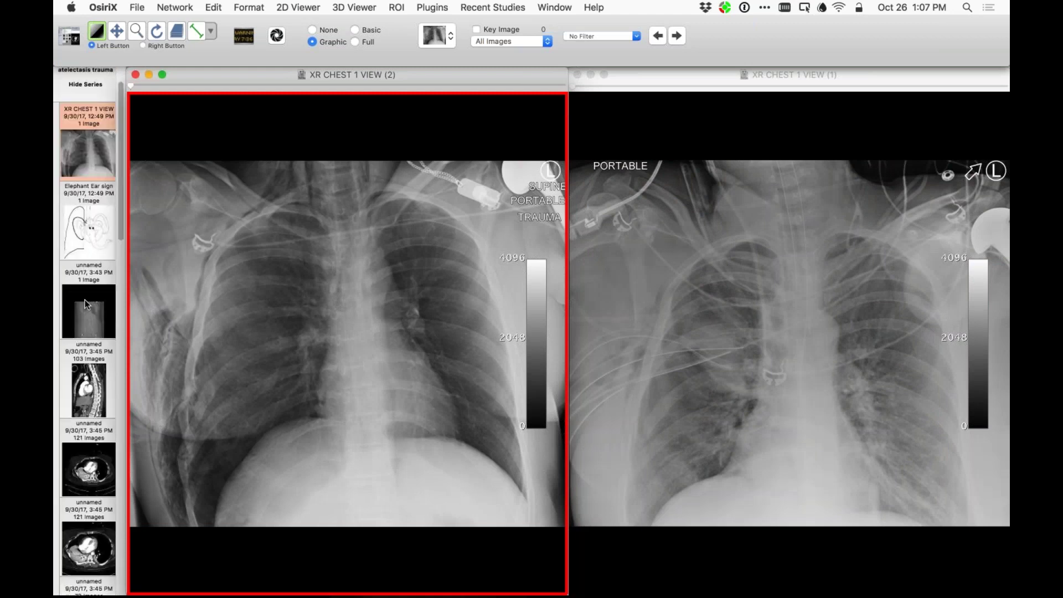
{"action": "scroll", "coordinate": [85, 300], "scroll_direction": "down", "scroll_amount": 10}
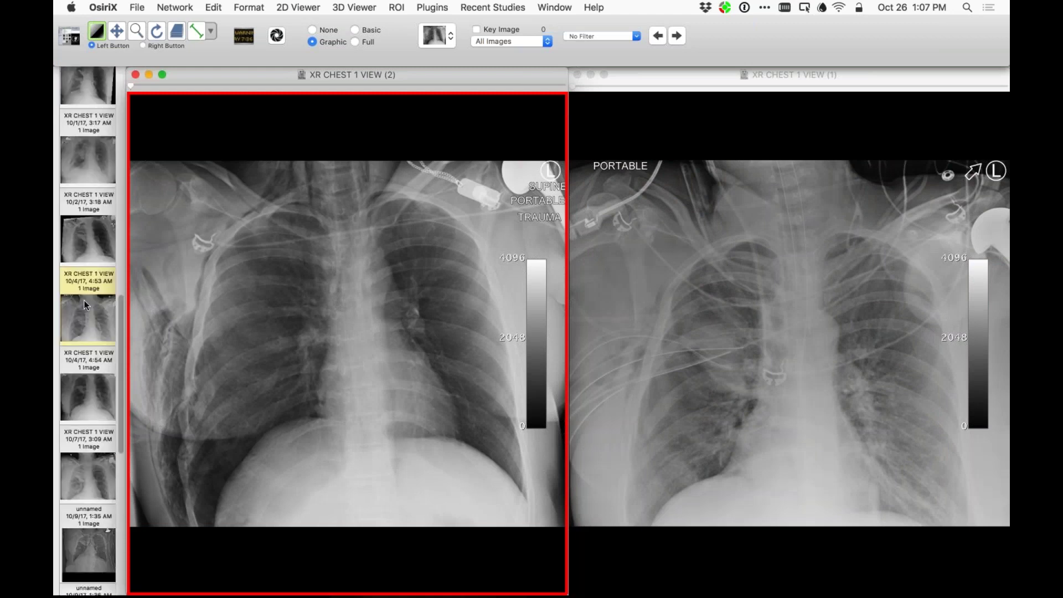
{"action": "left_click_drag", "start_coordinate": [91, 157], "coordinate": [714, 418]}
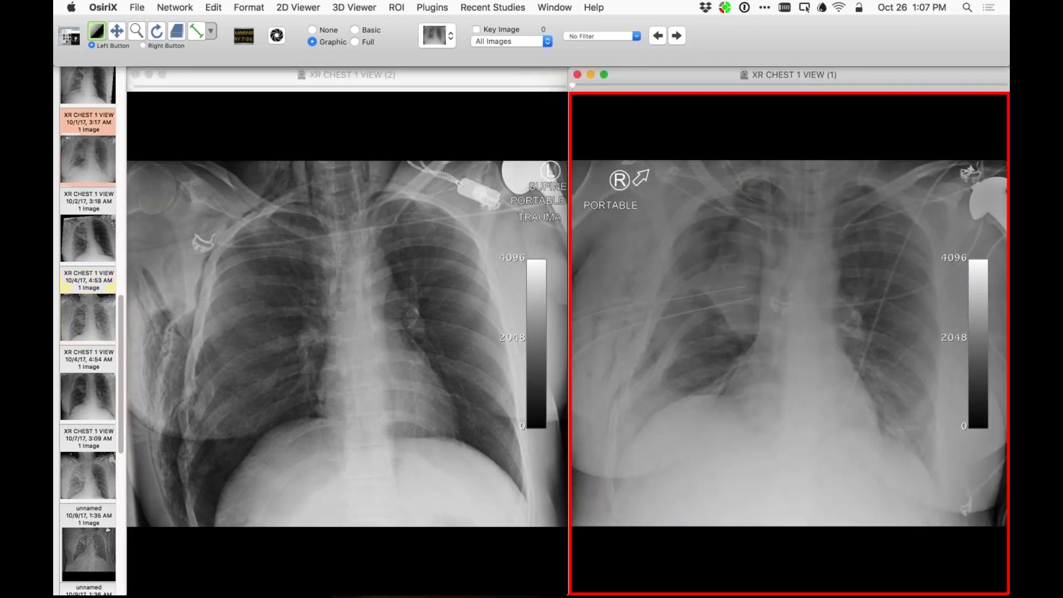
- Switch the annotation setting from Graphic to None on both chest films
{"action": "left_click", "coordinate": [313, 30]}
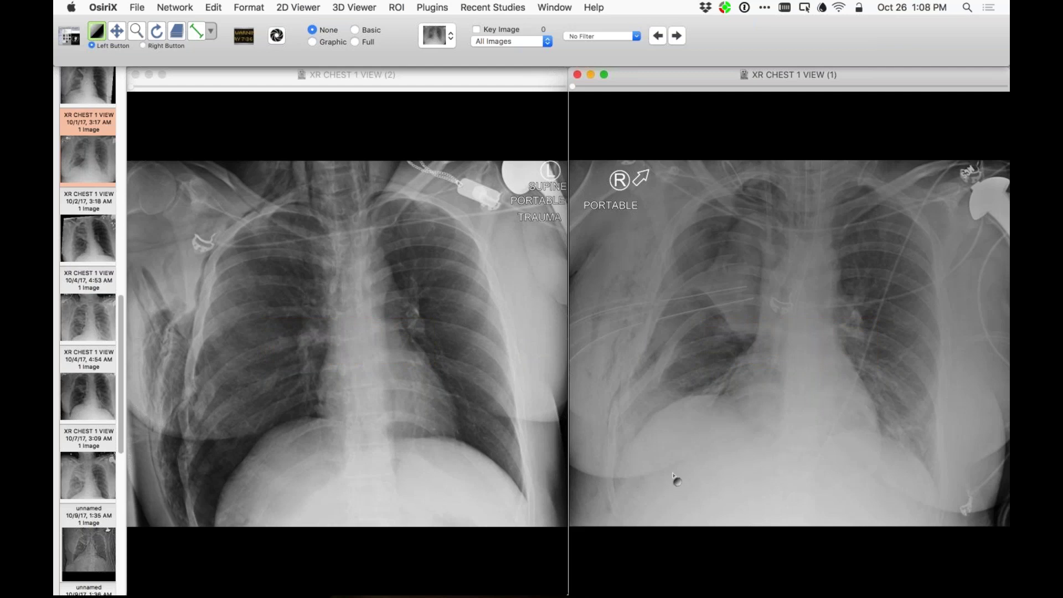
- View the 10/1/17 film full screen, return to side-by-side, and close the left chest viewer
{"action": "double_click", "coordinate": [756, 487]}
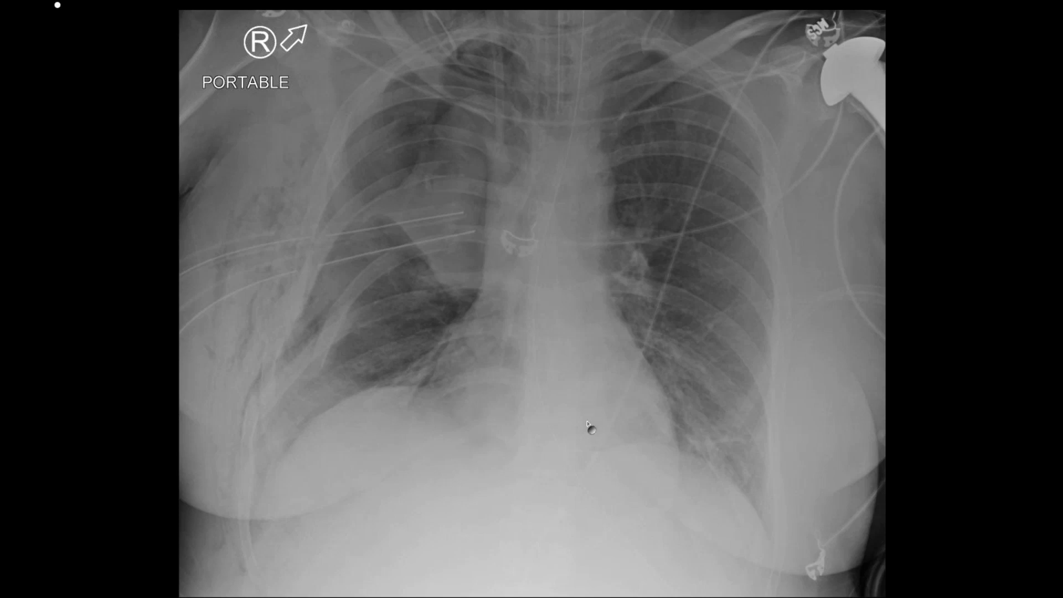
{"action": "key", "text": "Escape"}
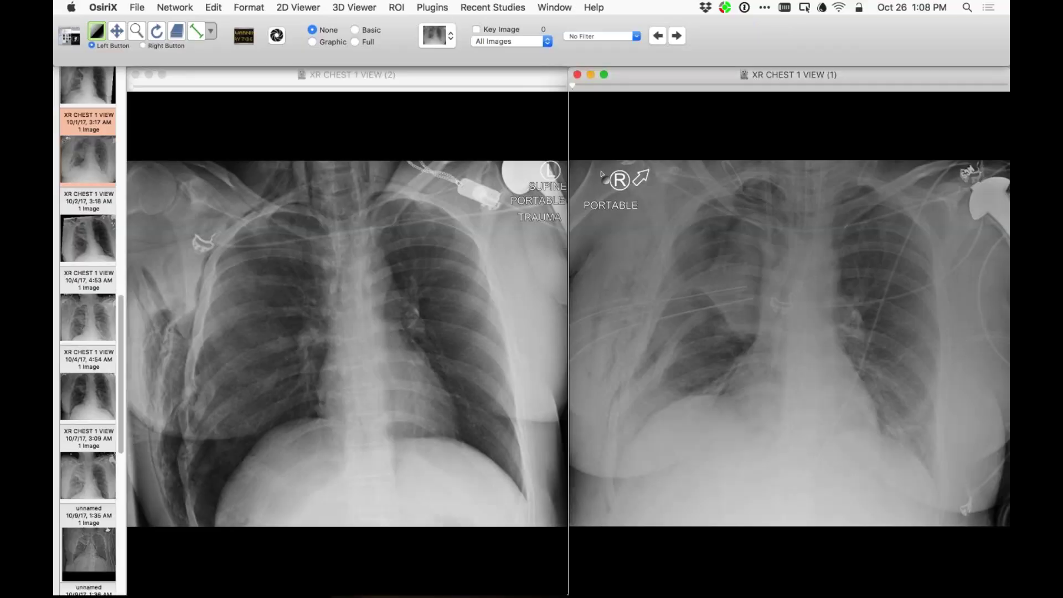
{"action": "left_click", "coordinate": [135, 75]}
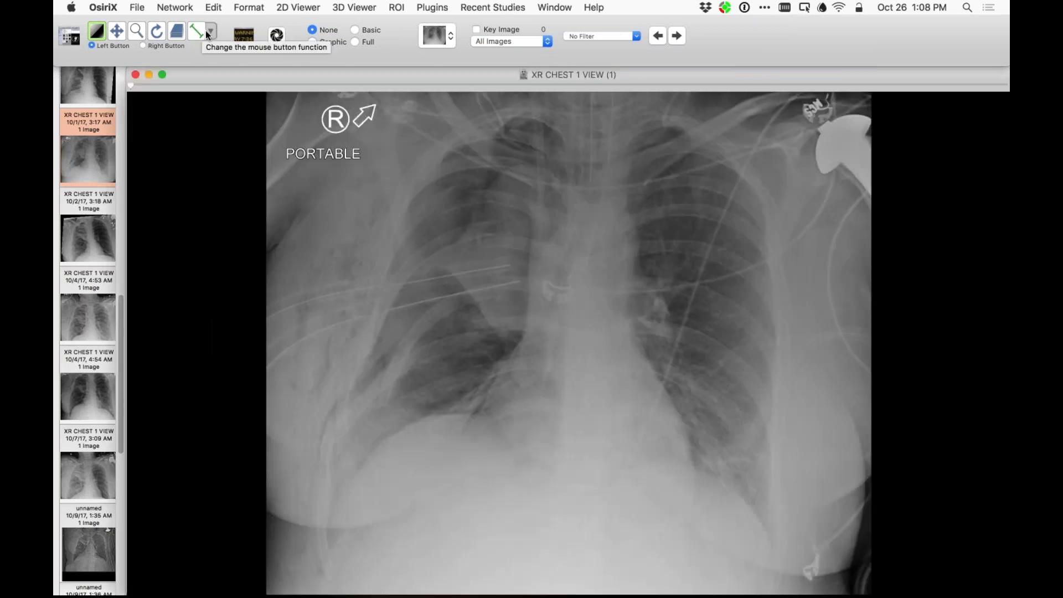
- Trace a 19.28 cm open polygon down the right mediastinal border to the right heart border
{"action": "left_click", "coordinate": [206, 31]}
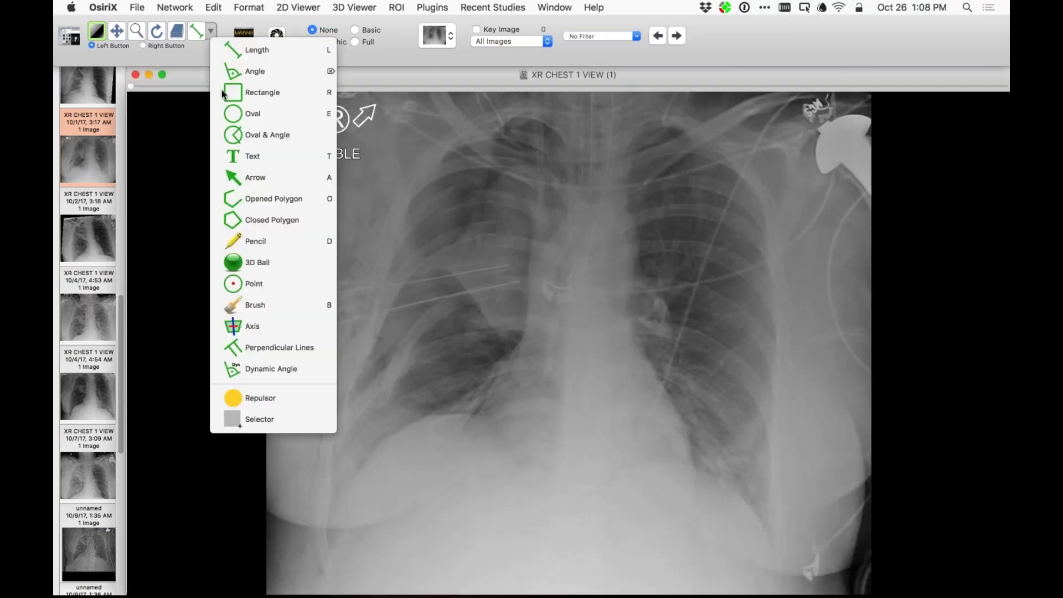
{"action": "left_click", "coordinate": [237, 200]}
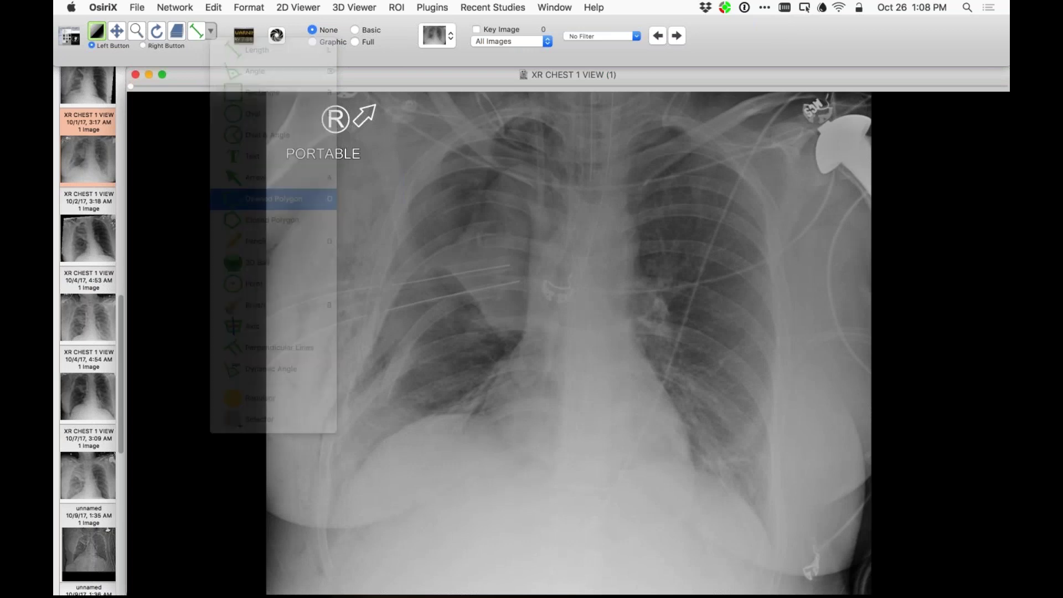
{"action": "left_click", "coordinate": [552, 176]}
{"action": "left_click", "coordinate": [520, 163]}
{"action": "left_click", "coordinate": [494, 181]}
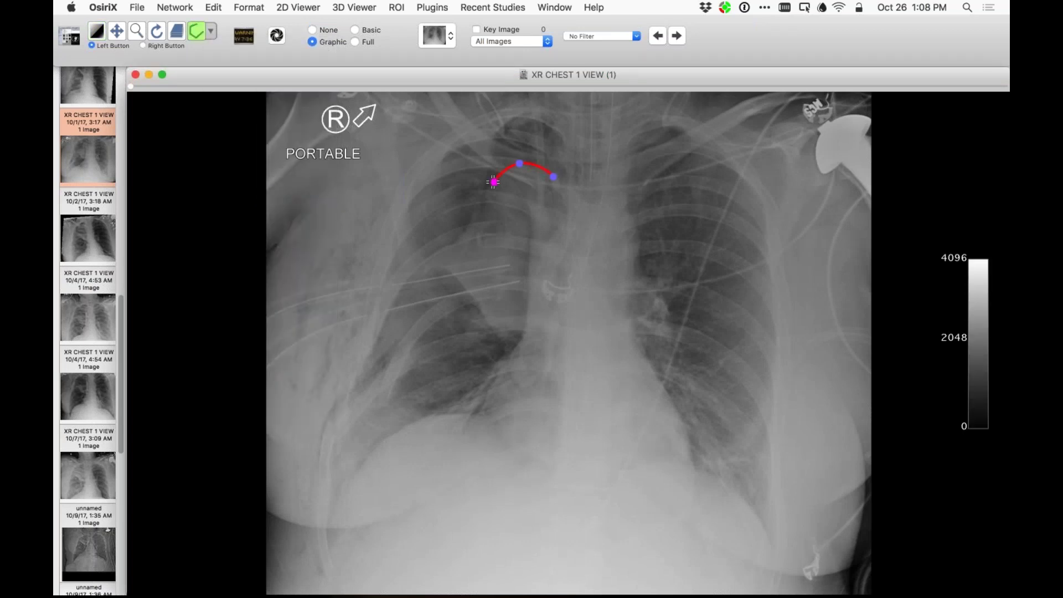
{"action": "left_click", "coordinate": [469, 225]}
{"action": "left_click", "coordinate": [454, 257]}
{"action": "left_click", "coordinate": [456, 280]}
{"action": "left_click", "coordinate": [474, 302]}
{"action": "left_click", "coordinate": [497, 328]}
{"action": "left_click", "coordinate": [531, 330]}
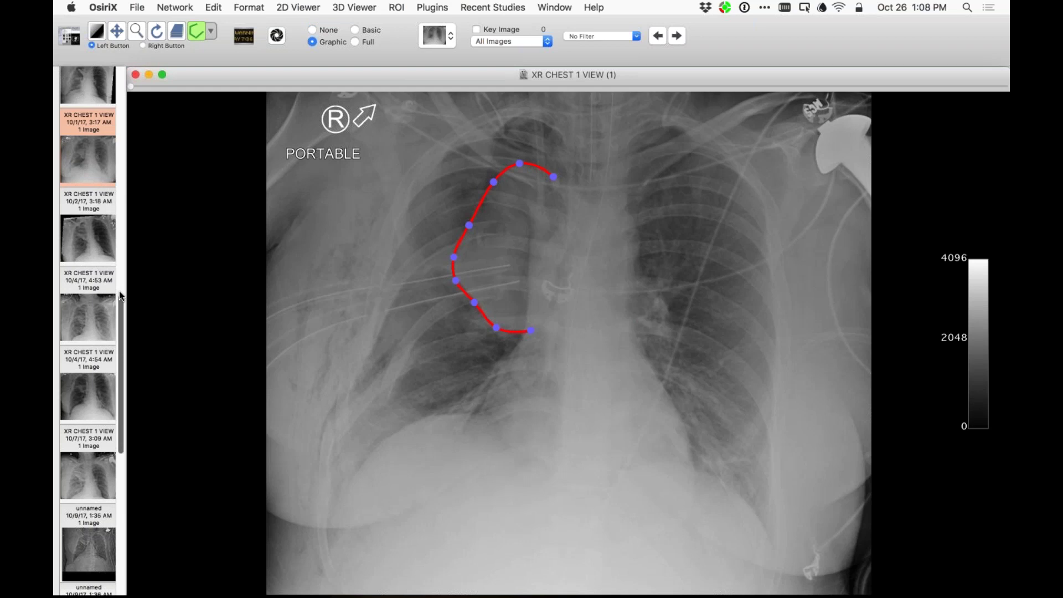
- Open the Elephant Ear sign diagram beside the chest X-ray
{"action": "scroll", "coordinate": [120, 295], "scroll_direction": "up", "scroll_amount": 2}
{"action": "scroll", "coordinate": [119, 249], "scroll_direction": "up", "scroll_amount": 8}
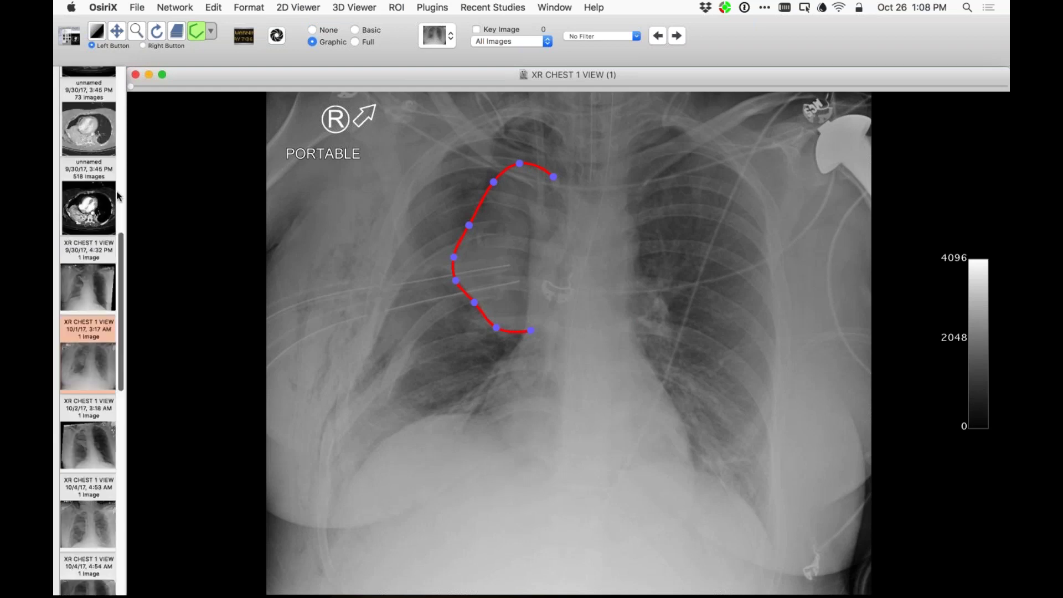
{"action": "scroll", "coordinate": [116, 191], "scroll_direction": "up", "scroll_amount": 12}
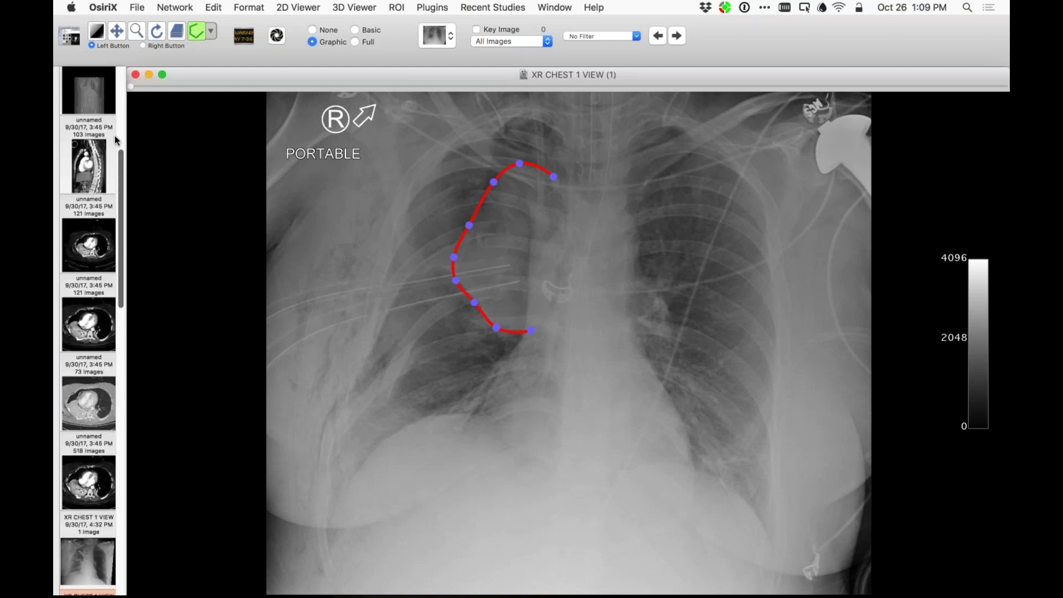
{"action": "scroll", "coordinate": [116, 140], "scroll_direction": "up", "scroll_amount": 8}
{"action": "left_click", "coordinate": [87, 161]}
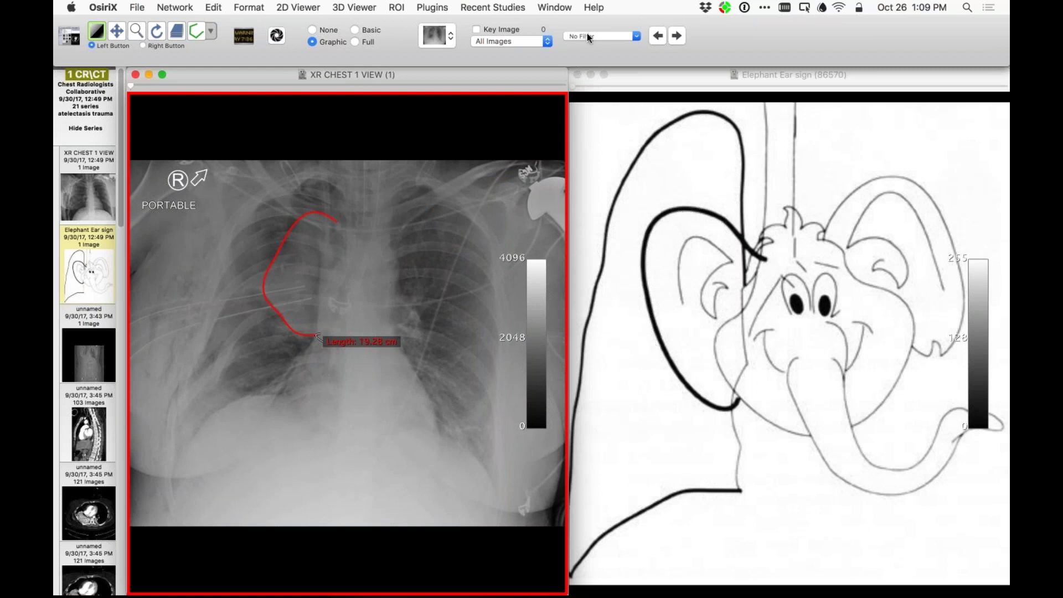
- Close the Elephant Ear diagram and delete all ROIs in this series
{"action": "left_click", "coordinate": [578, 75]}
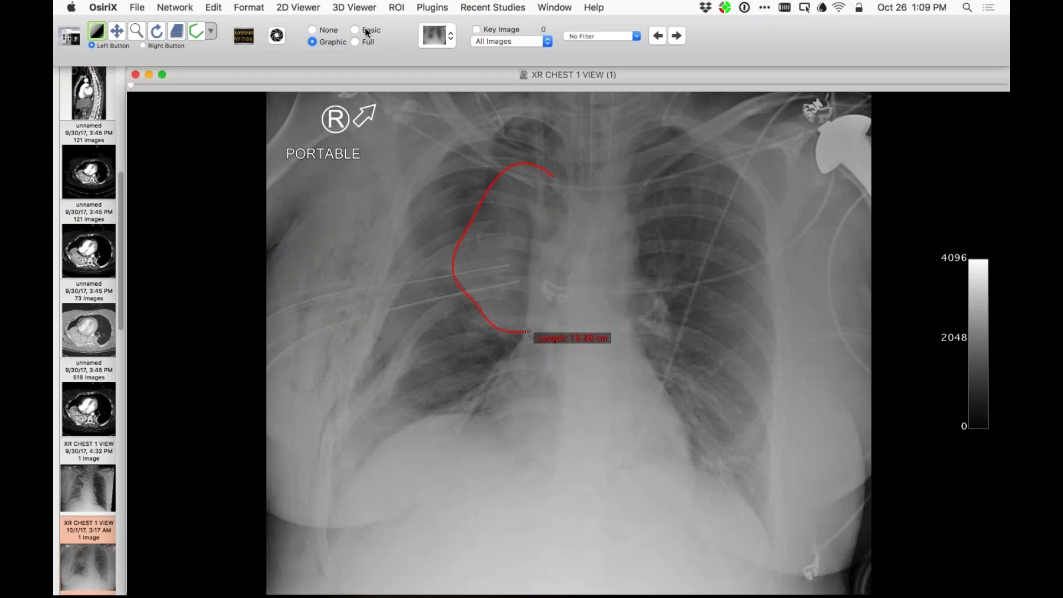
{"action": "left_click", "coordinate": [395, 7]}
{"action": "left_click", "coordinate": [429, 124]}
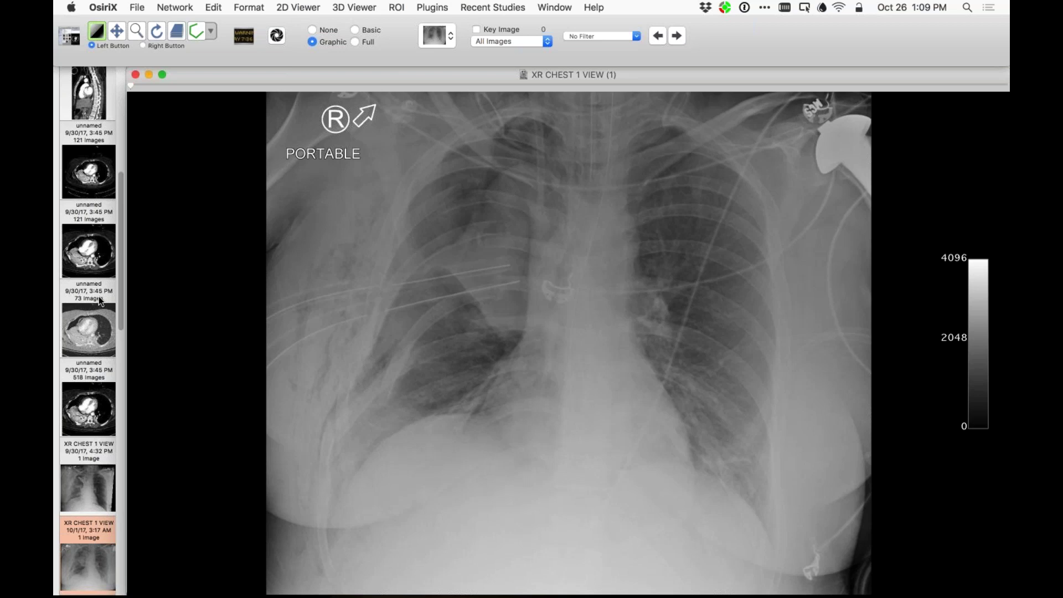
- Load the 121-image 9/30/17 chest CT series into the viewer in place of the X-ray
{"action": "scroll", "coordinate": [98, 297], "scroll_direction": "up", "scroll_amount": 3}
{"action": "scroll", "coordinate": [98, 297], "scroll_direction": "up", "scroll_amount": 10}
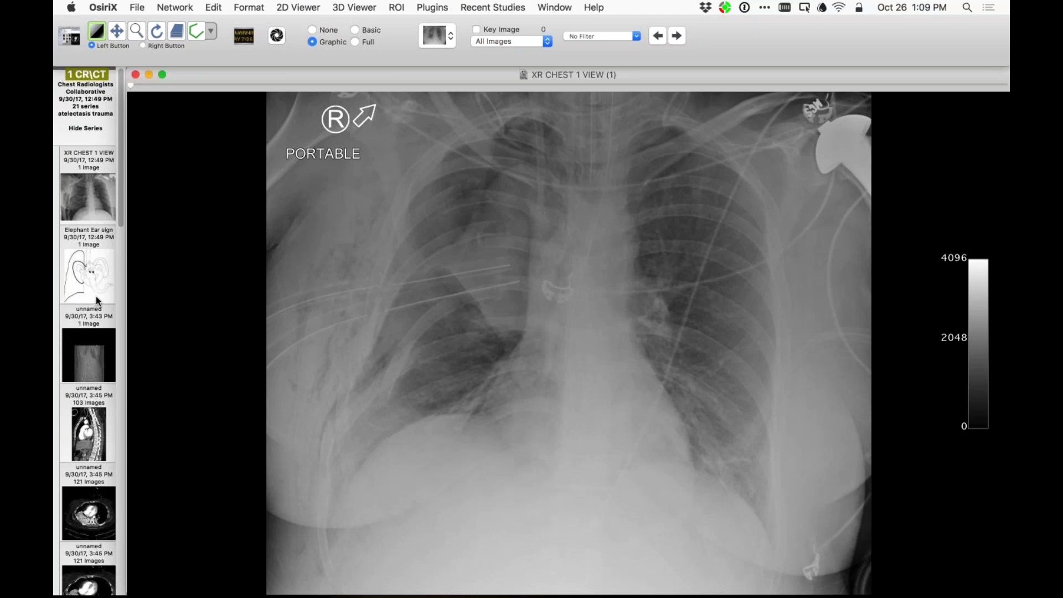
{"action": "scroll", "coordinate": [95, 299], "scroll_direction": "down", "scroll_amount": 1}
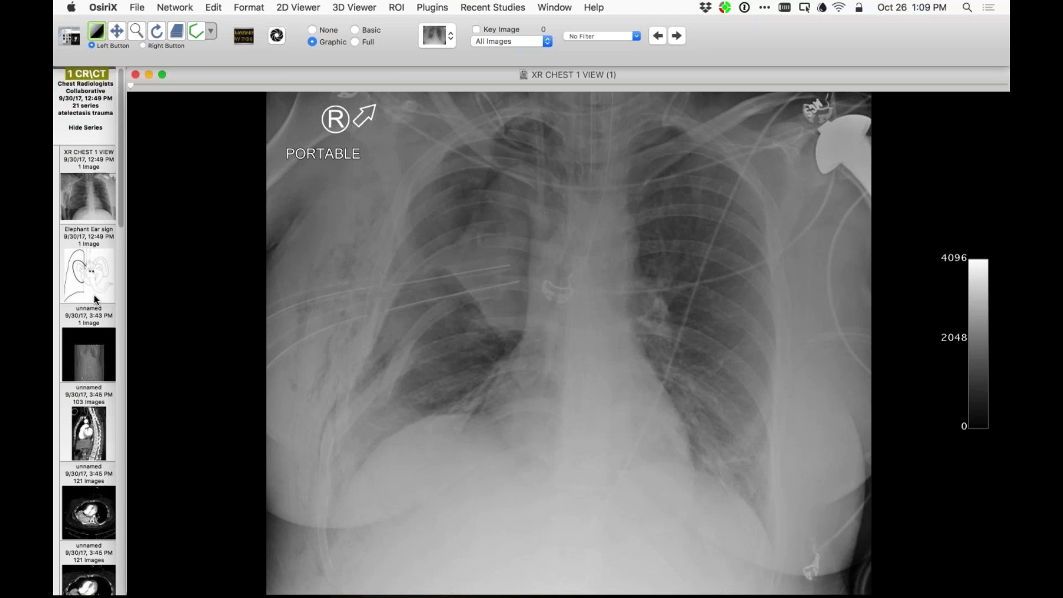
{"action": "scroll", "coordinate": [95, 299], "scroll_direction": "down", "scroll_amount": 3}
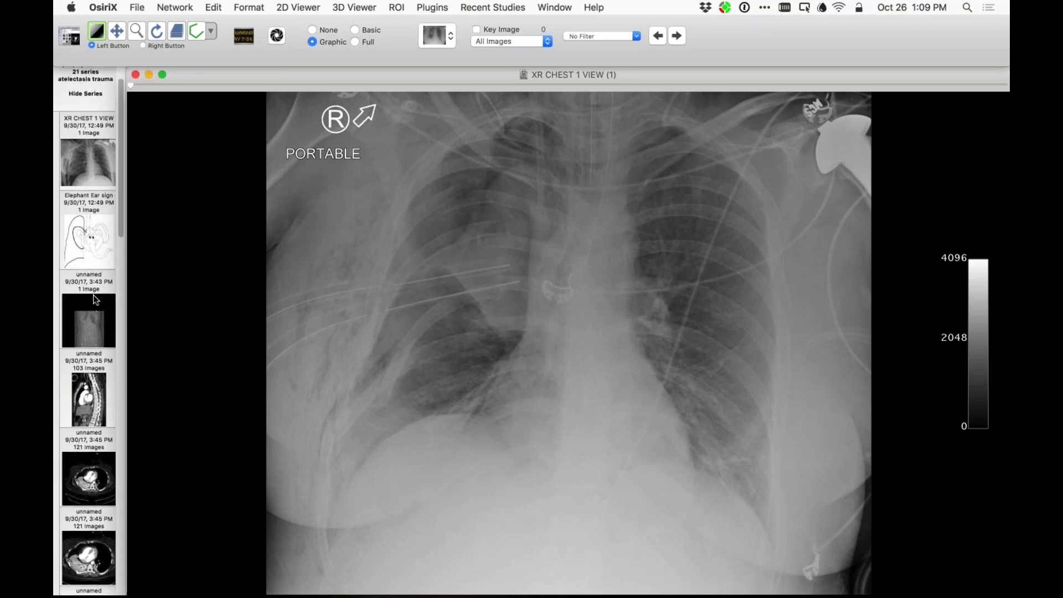
{"action": "scroll", "coordinate": [96, 299], "scroll_direction": "down", "scroll_amount": 3}
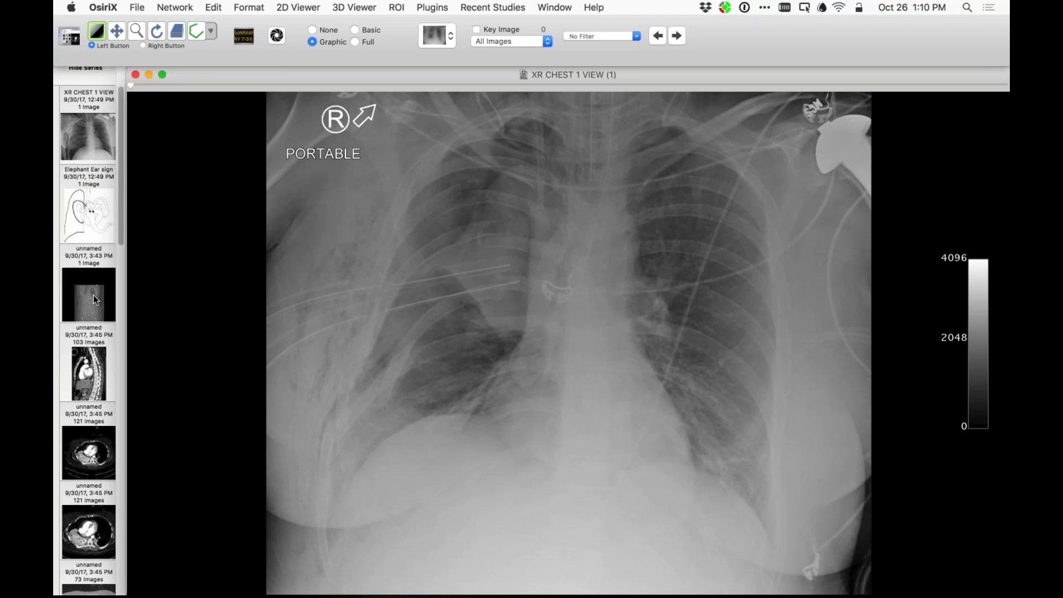
{"action": "scroll", "coordinate": [93, 299], "scroll_direction": "down", "scroll_amount": 3}
{"action": "scroll", "coordinate": [95, 299], "scroll_direction": "down", "scroll_amount": 2}
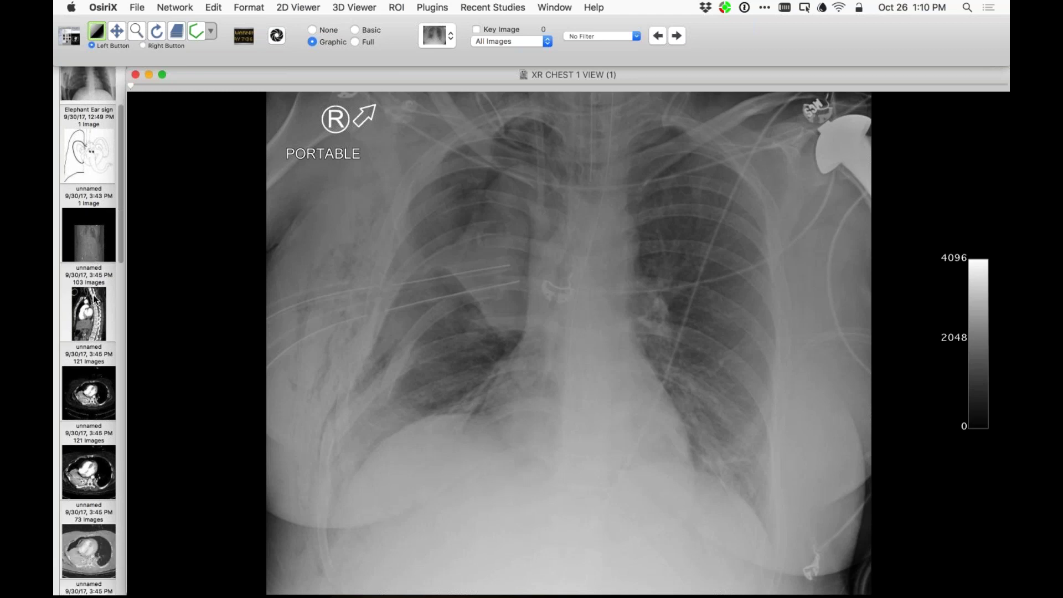
{"action": "scroll", "coordinate": [95, 299], "scroll_direction": "down", "scroll_amount": 2}
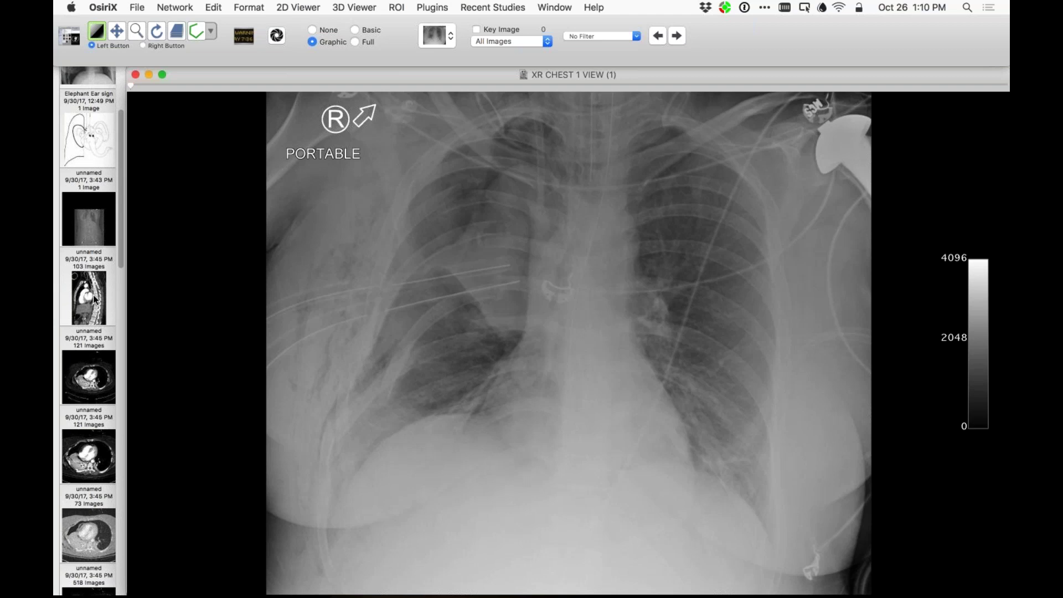
{"action": "scroll", "coordinate": [94, 299], "scroll_direction": "down", "scroll_amount": 2}
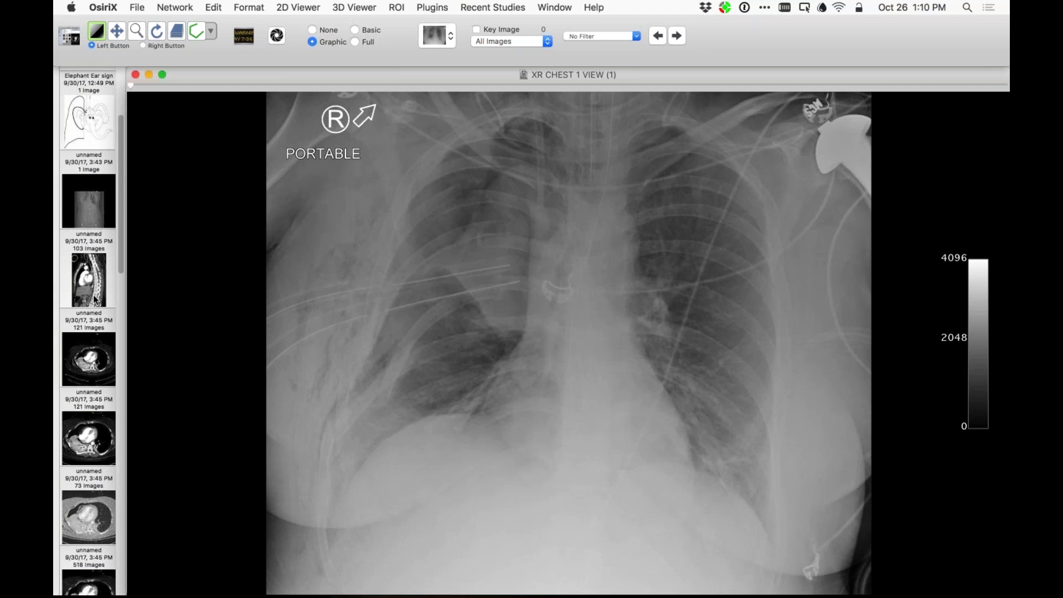
{"action": "left_click_drag", "start_coordinate": [90, 440], "coordinate": [386, 359]}
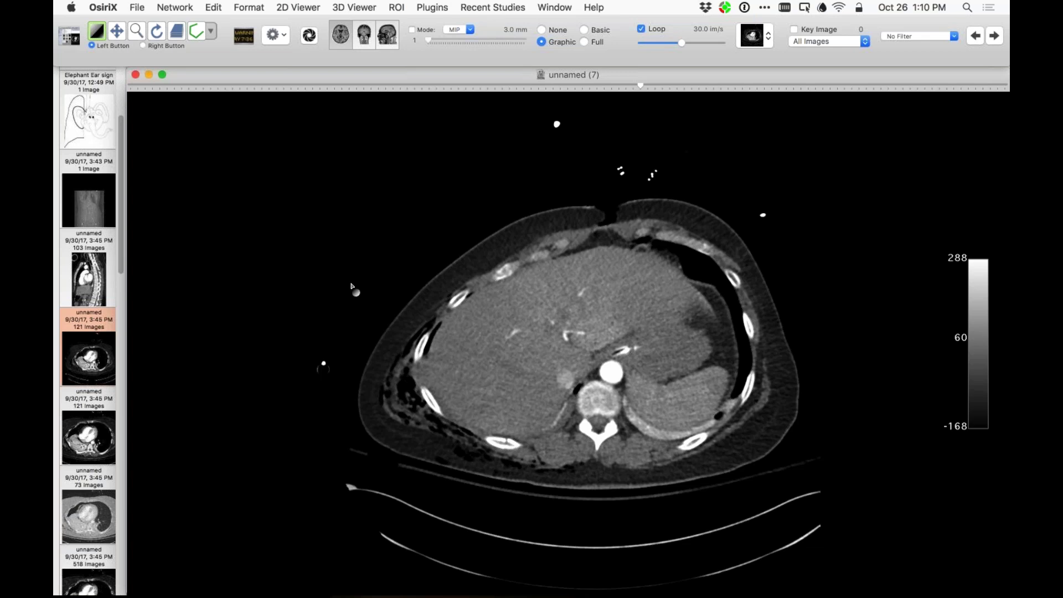
- Scroll to the heart-level axial CT slice showing the dense collapsed right posterior lung
{"action": "scroll", "coordinate": [587, 351], "scroll_direction": "up", "scroll_amount": 2}
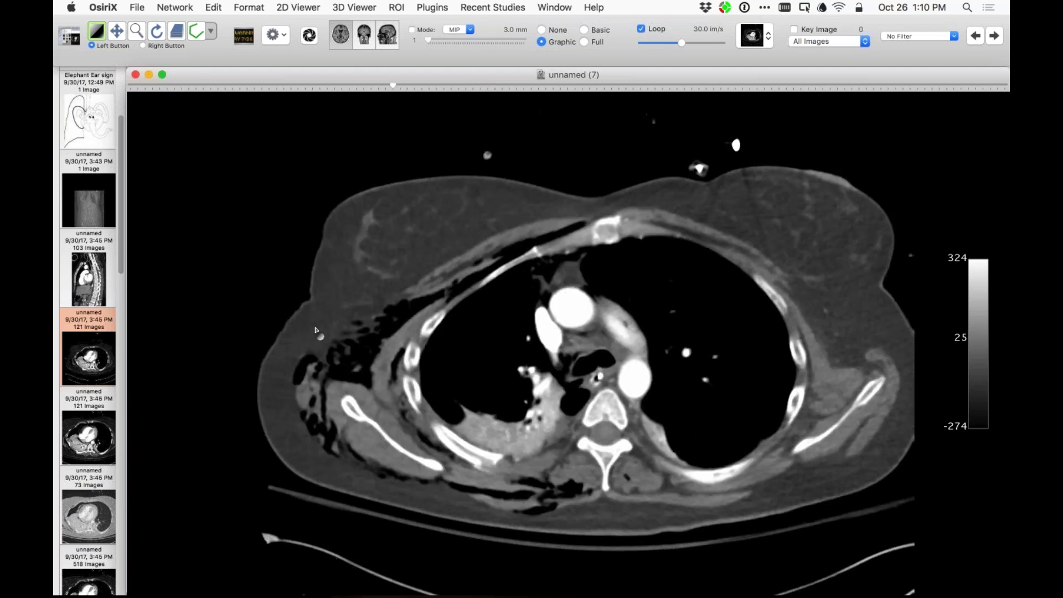
{"action": "scroll", "coordinate": [545, 407], "scroll_direction": "down", "scroll_amount": 5}
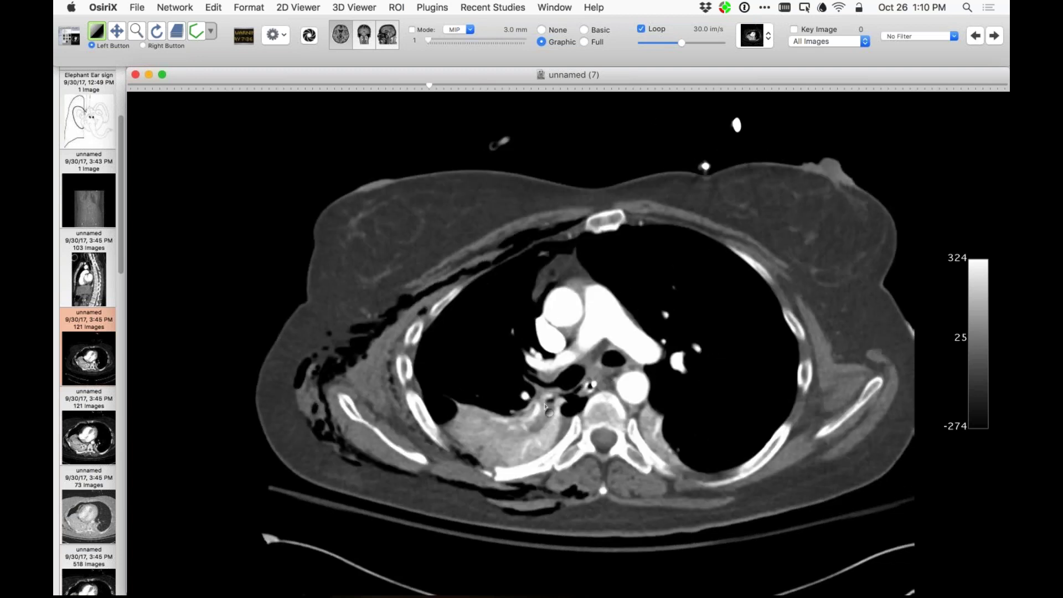
{"action": "scroll", "coordinate": [545, 407], "scroll_direction": "down", "scroll_amount": 2}
{"action": "scroll", "coordinate": [545, 407], "scroll_direction": "down", "scroll_amount": 3}
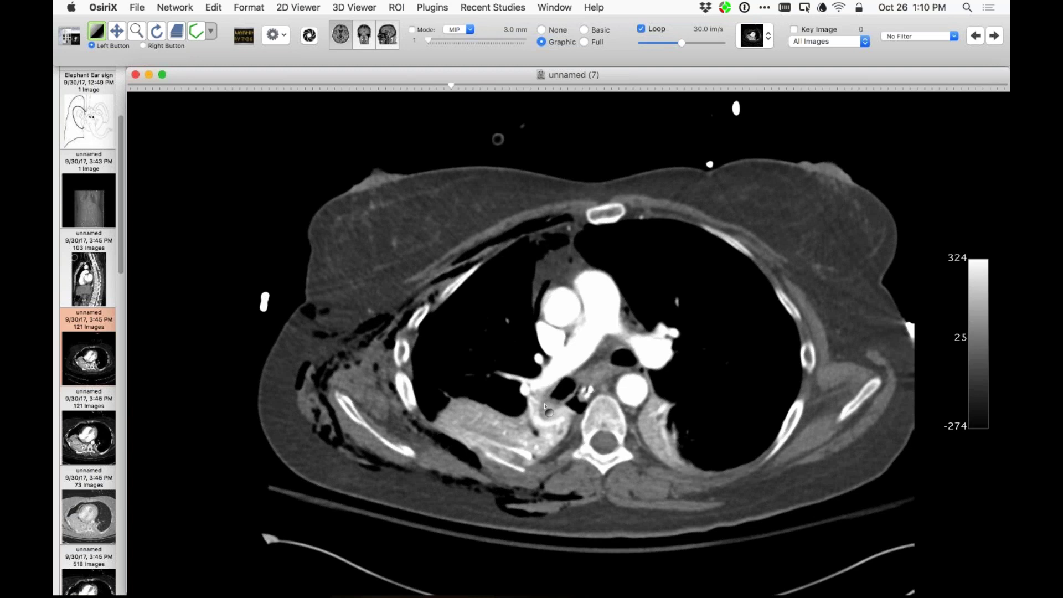
{"action": "scroll", "coordinate": [546, 407], "scroll_direction": "down", "scroll_amount": 2}
{"action": "scroll", "coordinate": [546, 407], "scroll_direction": "down", "scroll_amount": 3}
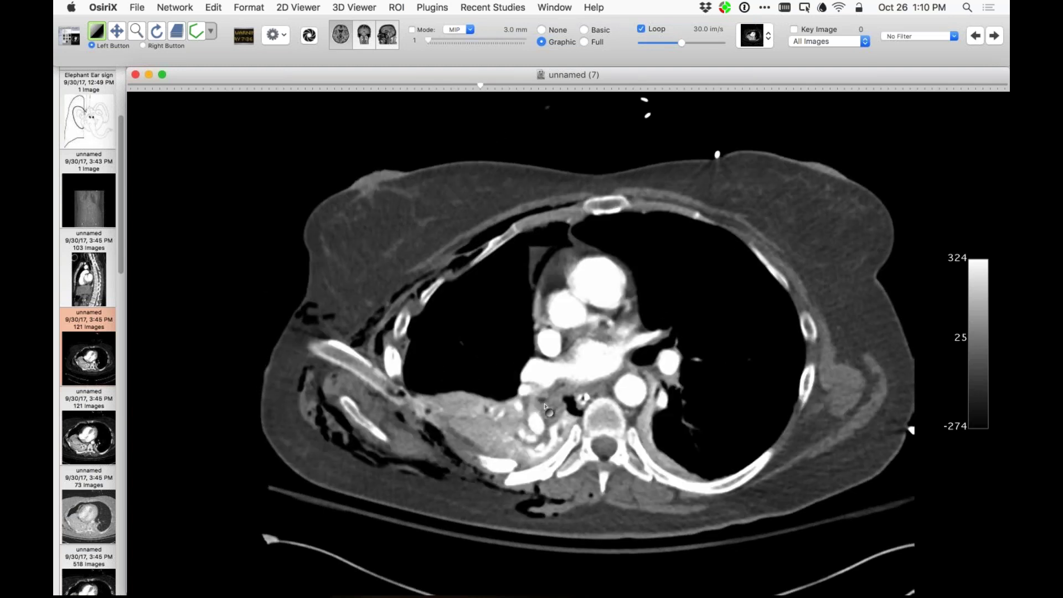
{"action": "scroll", "coordinate": [545, 407], "scroll_direction": "down", "scroll_amount": 10}
{"action": "scroll", "coordinate": [498, 360], "scroll_direction": "up", "scroll_amount": 3}
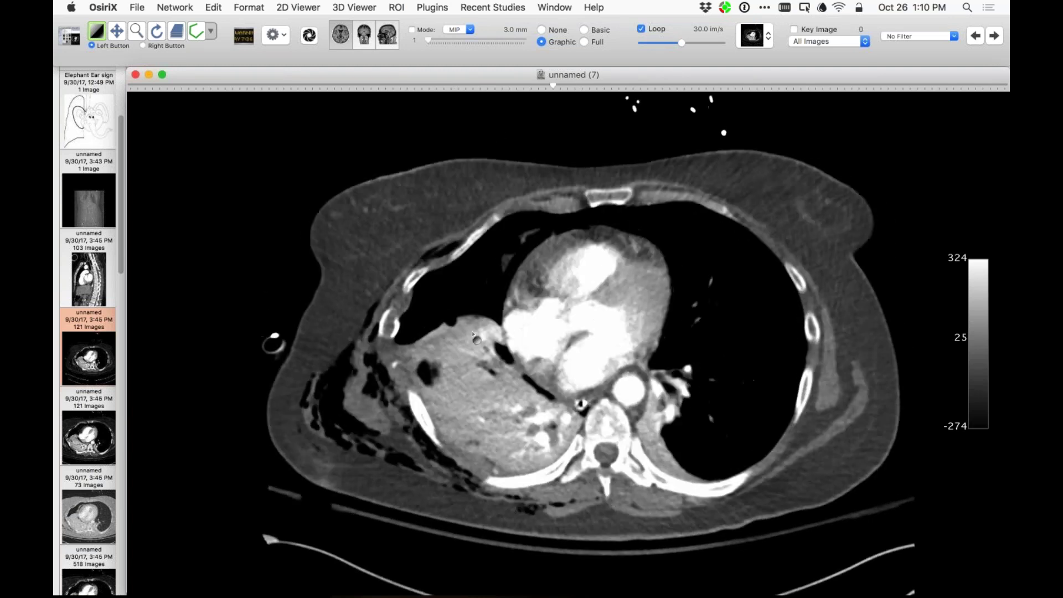
{"action": "scroll", "coordinate": [474, 334], "scroll_direction": "up", "scroll_amount": 2}
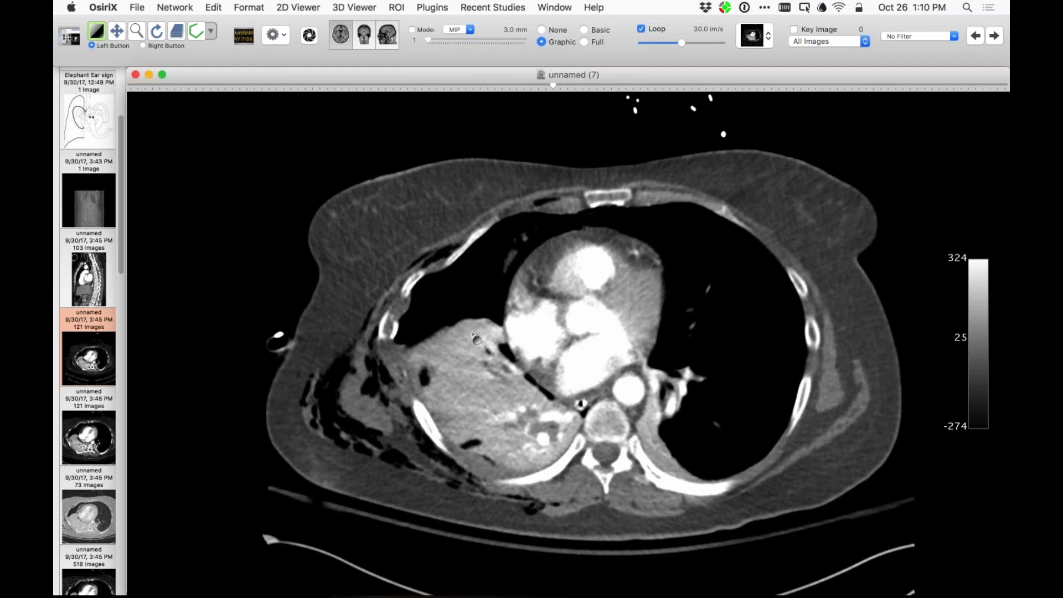
{"action": "scroll", "coordinate": [473, 334], "scroll_direction": "up", "scroll_amount": 3}
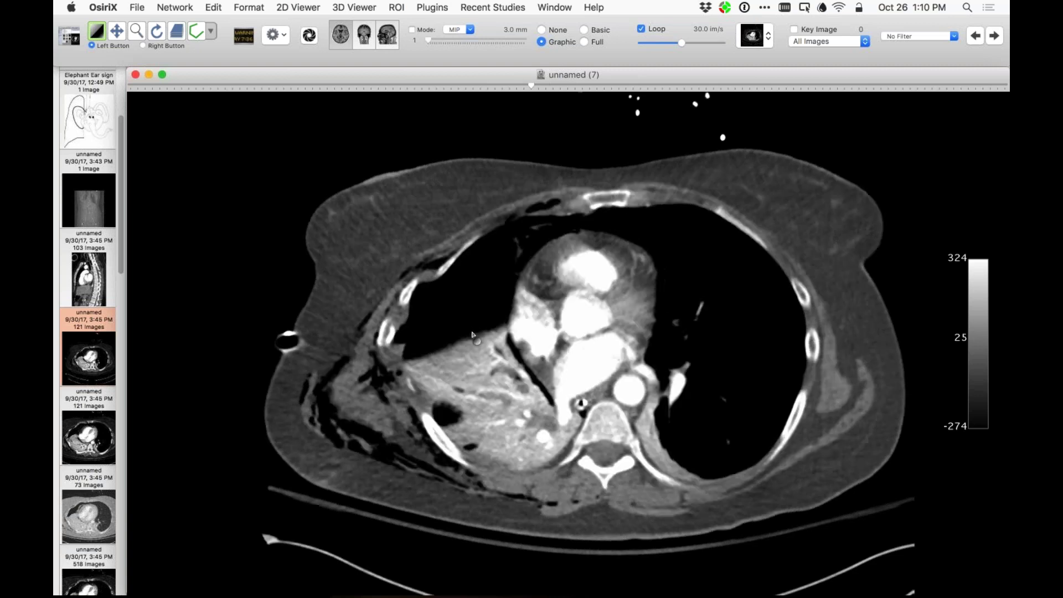
{"action": "scroll", "coordinate": [474, 334], "scroll_direction": "down", "scroll_amount": 1}
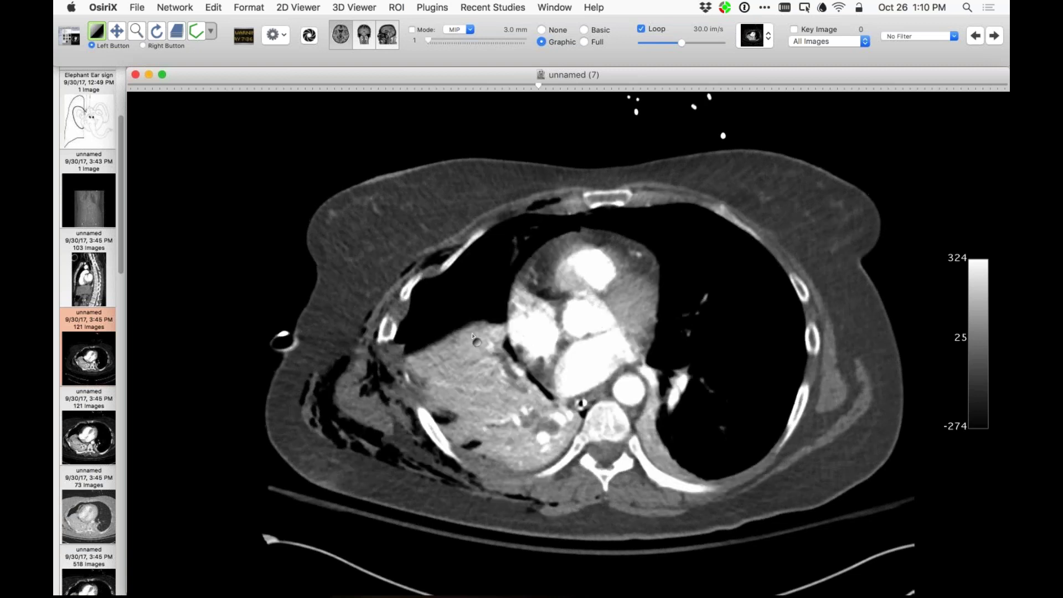
{"action": "scroll", "coordinate": [115, 304], "scroll_direction": "down", "scroll_amount": 3}
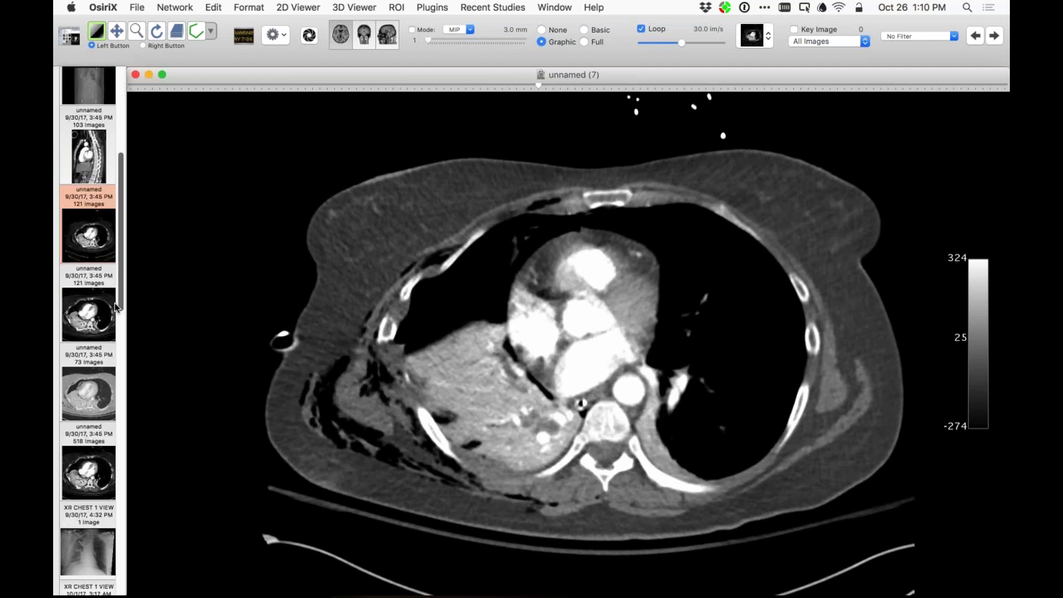
{"action": "scroll", "coordinate": [115, 304], "scroll_direction": "down", "scroll_amount": 3}
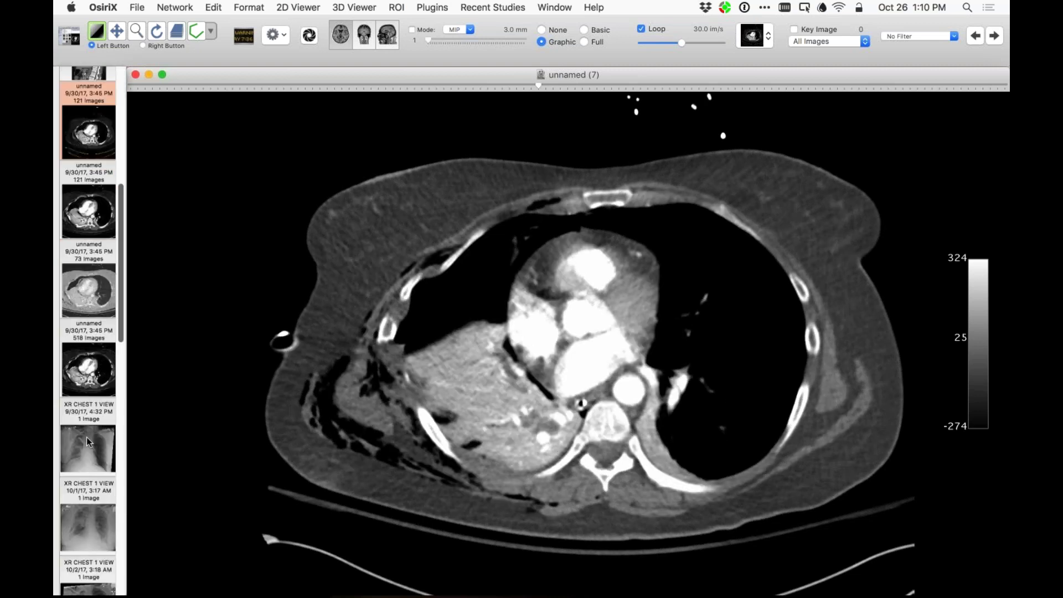
- Open the 9/30/17, 4:32 PM supine portable chest X-ray in a viewer beside the axial CT
{"action": "left_click_drag", "start_coordinate": [86, 437], "coordinate": [728, 277]}
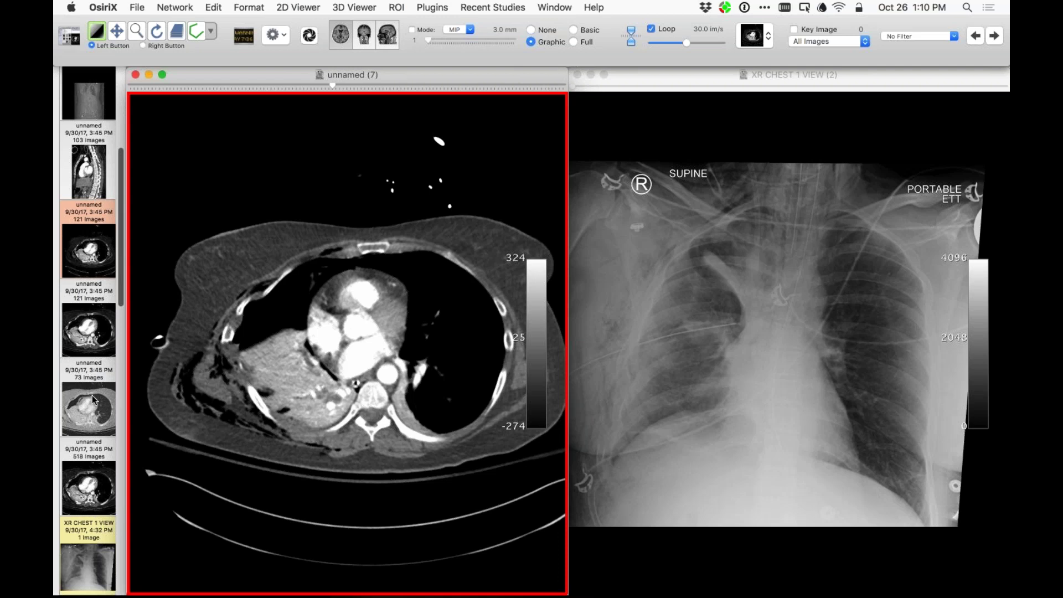
{"action": "scroll", "coordinate": [93, 400], "scroll_direction": "down", "scroll_amount": 1}
{"action": "scroll", "coordinate": [93, 402], "scroll_direction": "down", "scroll_amount": 2}
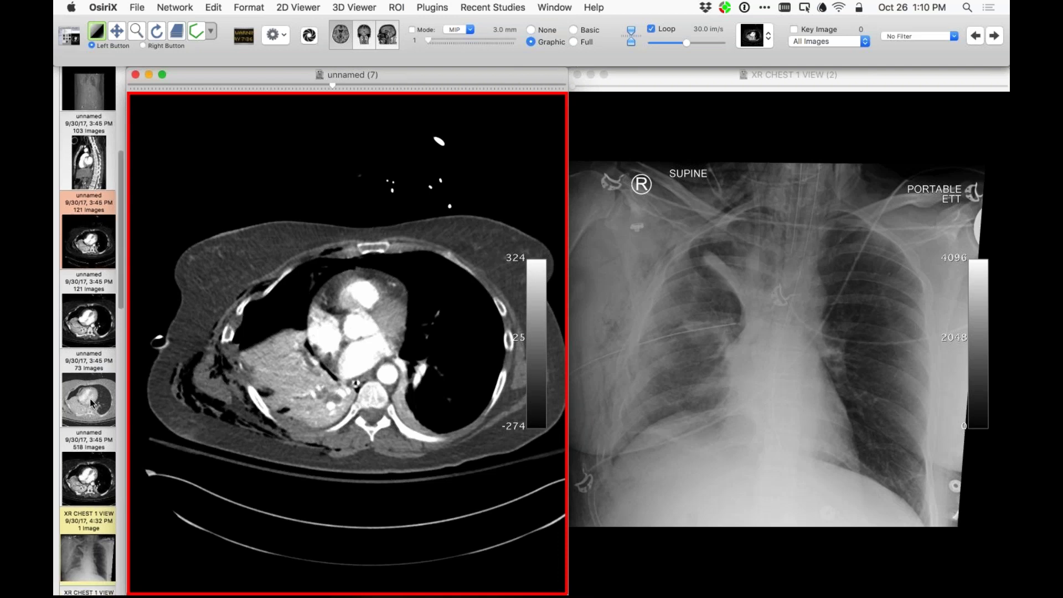
{"action": "scroll", "coordinate": [89, 398], "scroll_direction": "down", "scroll_amount": 10}
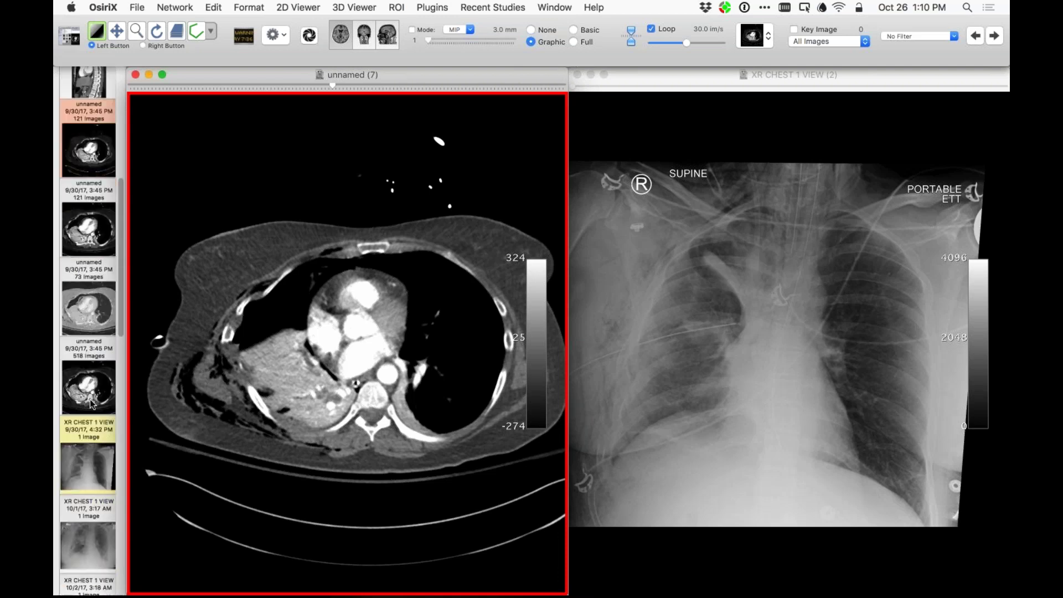
{"action": "scroll", "coordinate": [89, 400], "scroll_direction": "down", "scroll_amount": 5}
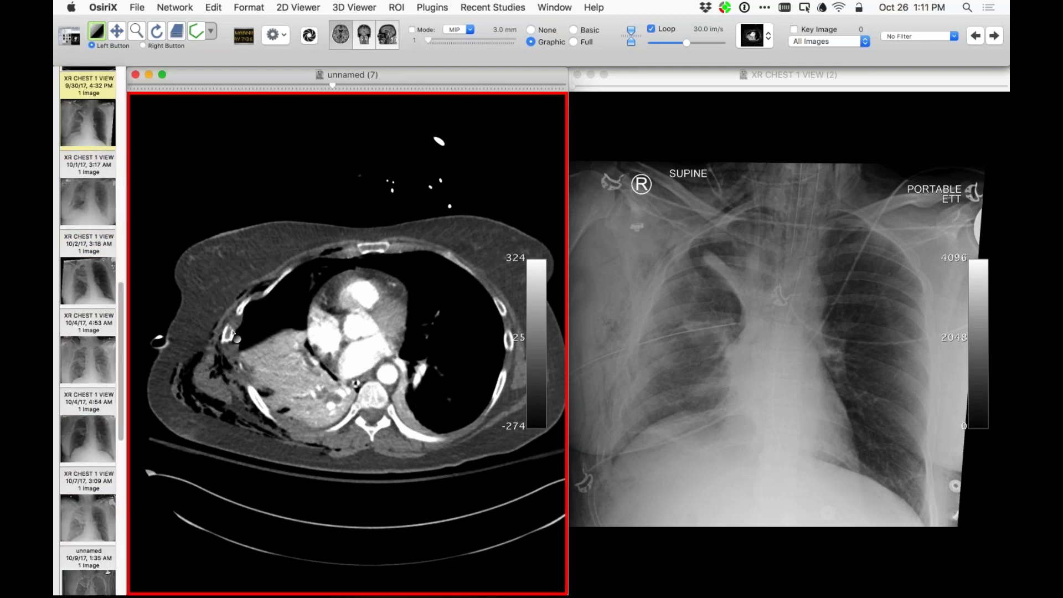
- Switch the left viewer from the CT to the 10/7/17, 3:09 AM portable chest X-ray
{"action": "key", "text": "Up"}
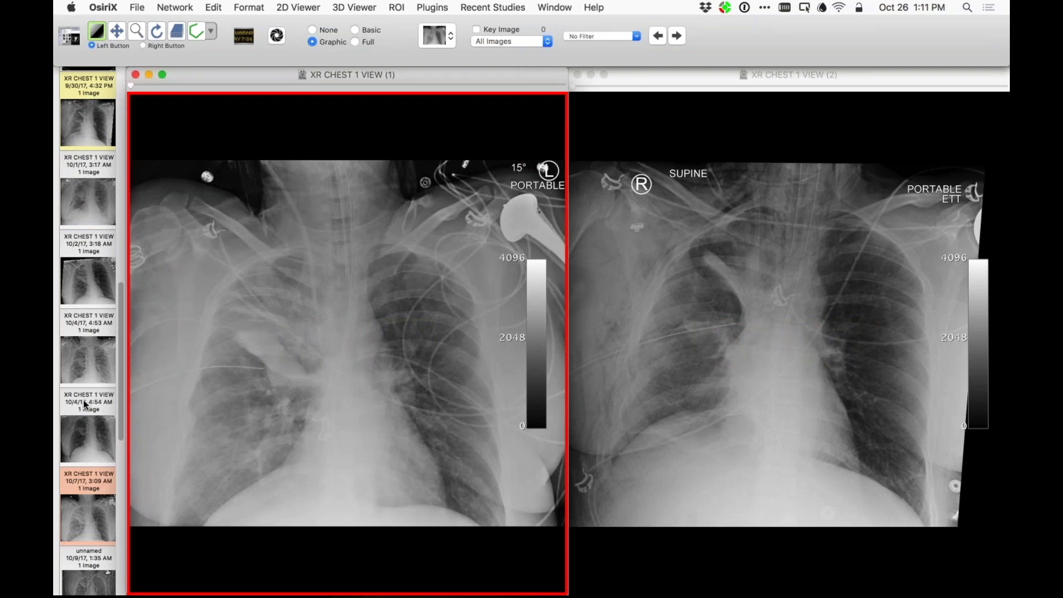
{"action": "scroll", "coordinate": [83, 399], "scroll_direction": "down", "scroll_amount": 3}
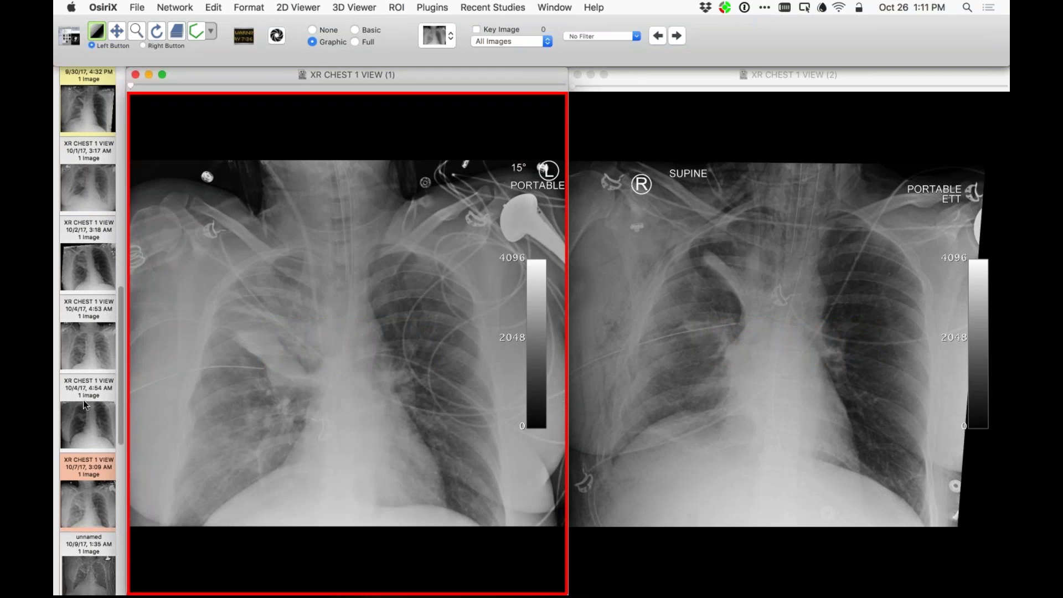
{"action": "scroll", "coordinate": [83, 400], "scroll_direction": "down", "scroll_amount": 5}
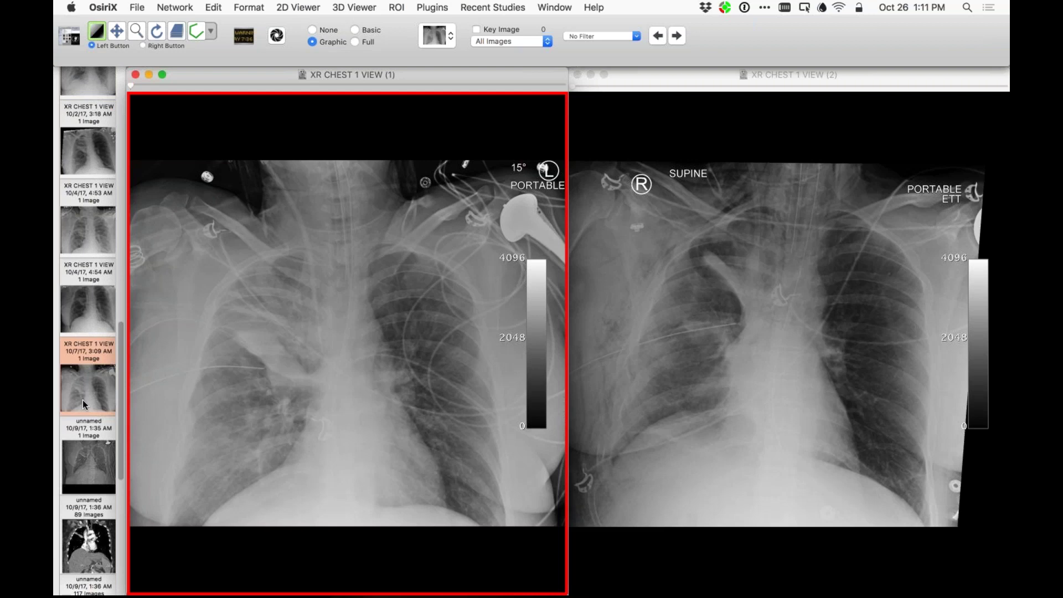
{"action": "scroll", "coordinate": [82, 400], "scroll_direction": "down", "scroll_amount": 2}
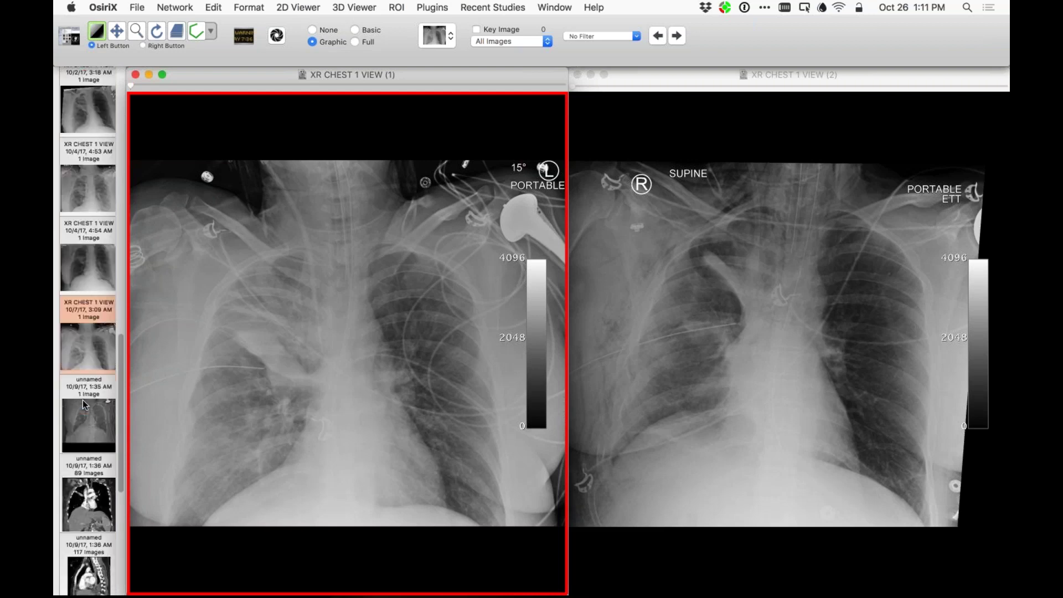
{"action": "scroll", "coordinate": [82, 399], "scroll_direction": "down", "scroll_amount": 1}
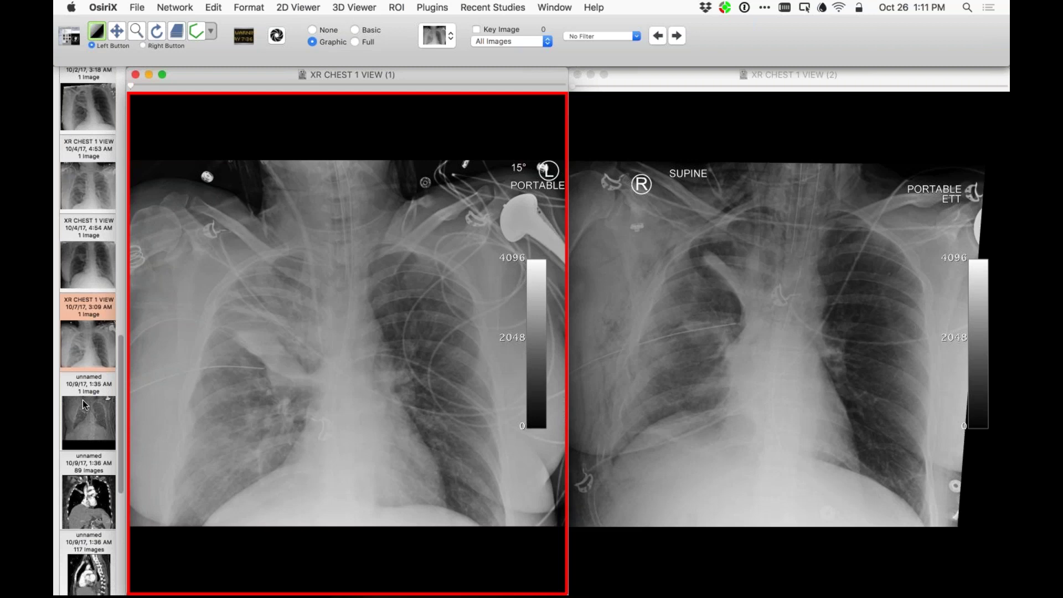
{"action": "scroll", "coordinate": [82, 399], "scroll_direction": "down", "scroll_amount": 1}
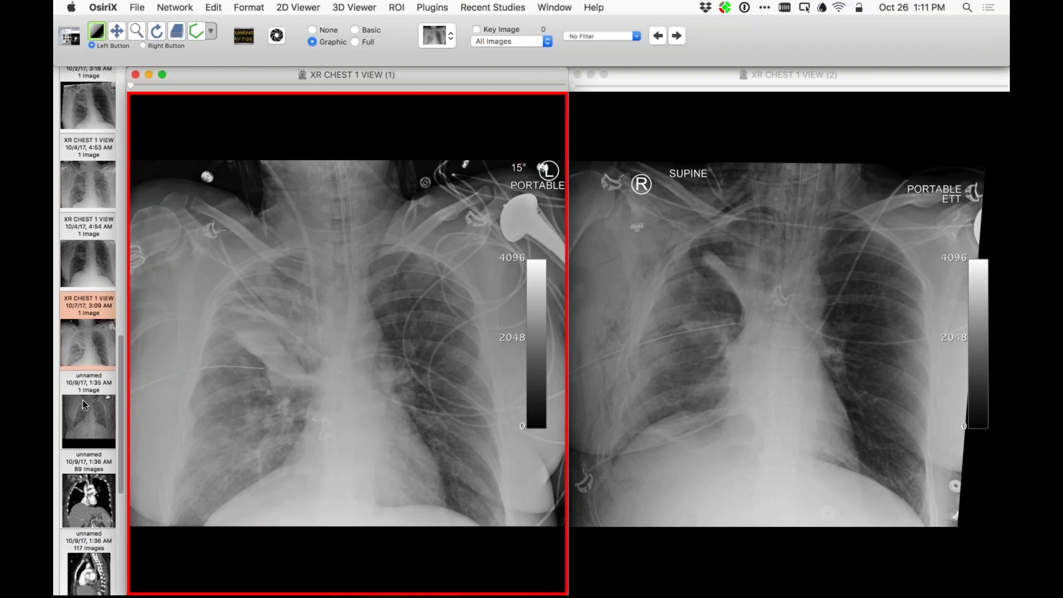
{"action": "scroll", "coordinate": [82, 400], "scroll_direction": "down", "scroll_amount": 5}
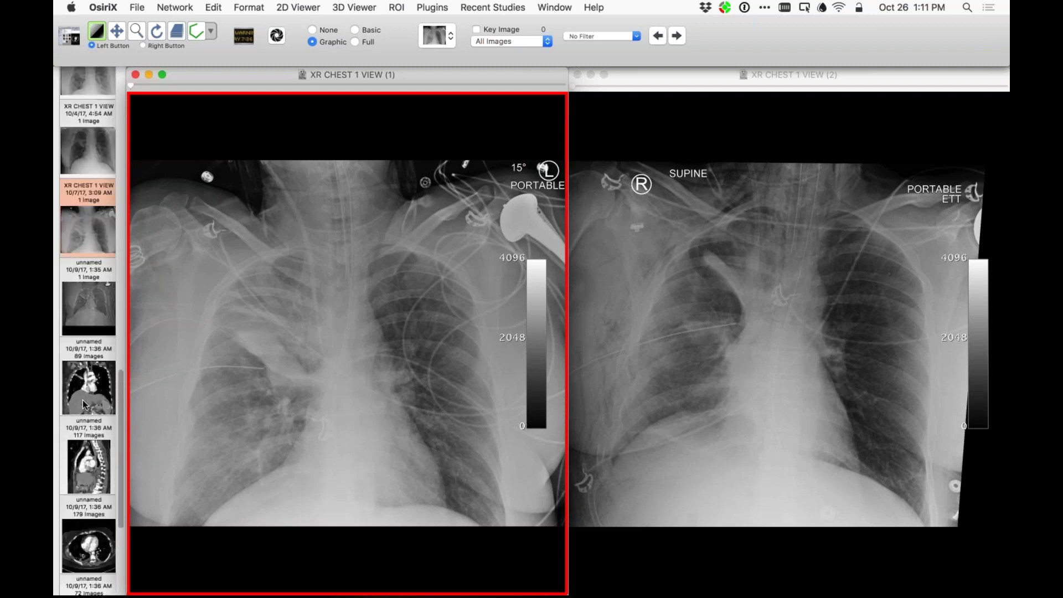
{"action": "scroll", "coordinate": [82, 400], "scroll_direction": "down", "scroll_amount": 10}
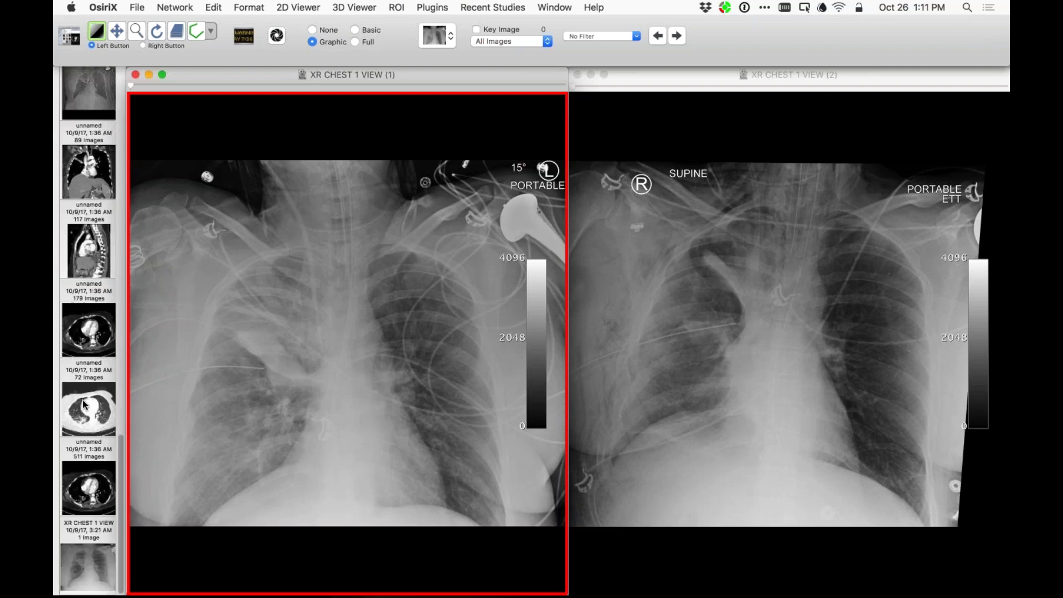
{"action": "scroll", "coordinate": [83, 403], "scroll_direction": "up", "scroll_amount": 1}
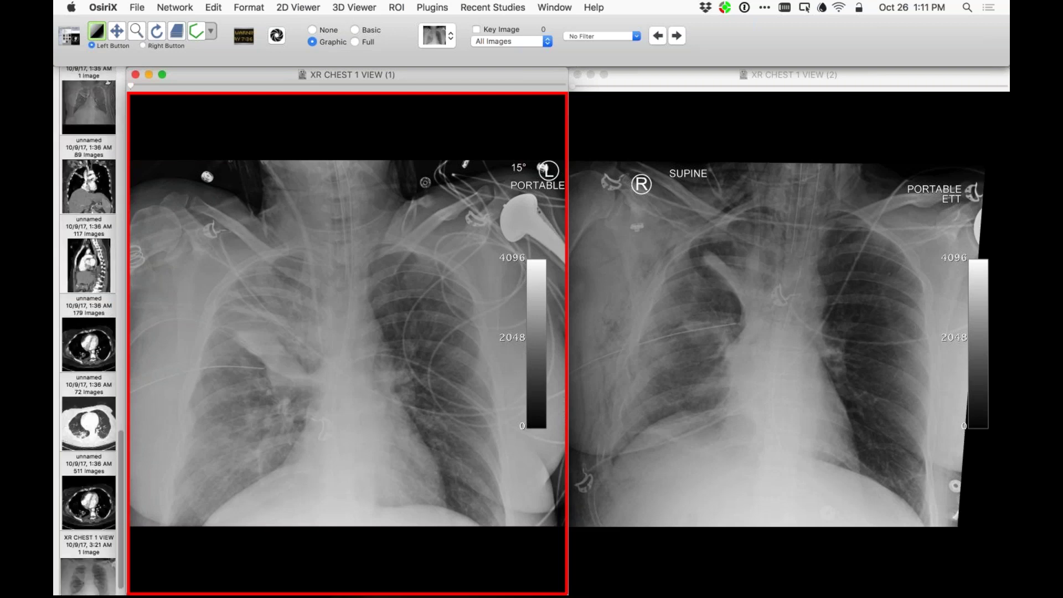
{"action": "scroll", "coordinate": [77, 263], "scroll_direction": "up", "scroll_amount": 4}
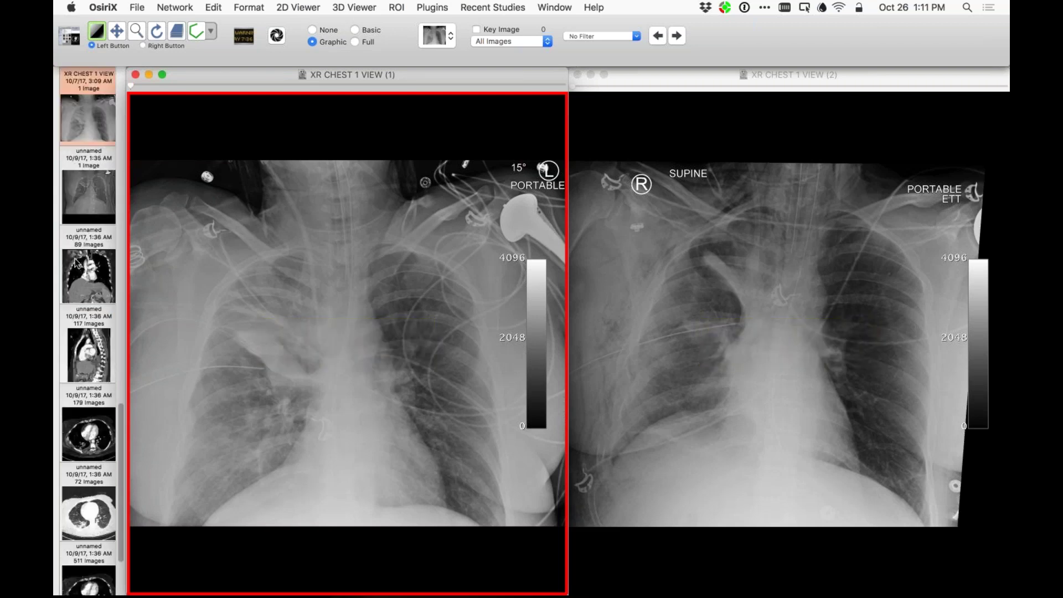
- Load the 89-image coronal CT on the left and the 117-image CT series on the right
{"action": "left_click_drag", "start_coordinate": [75, 262], "coordinate": [261, 296]}
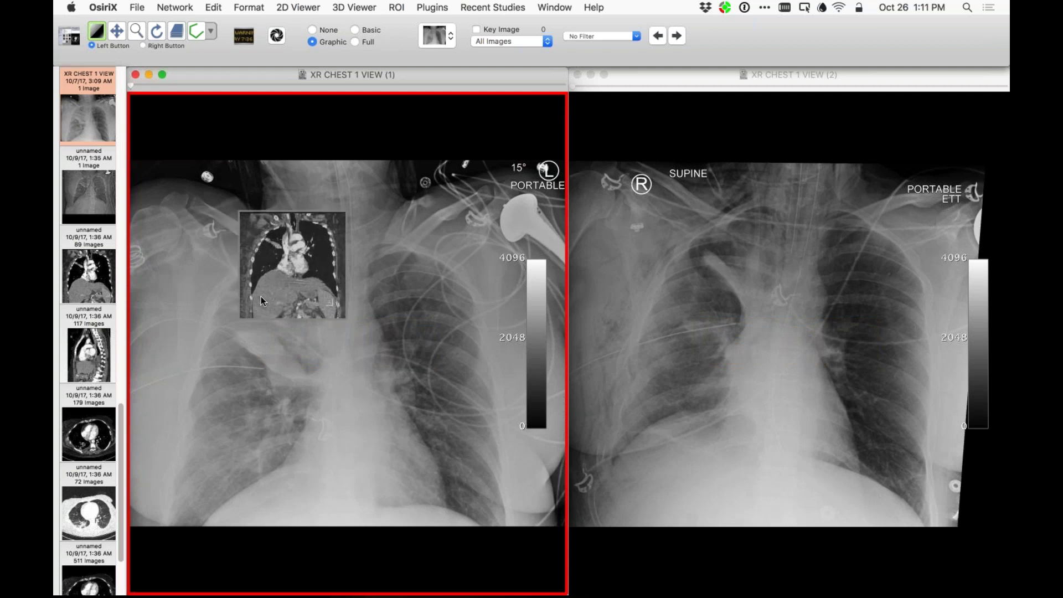
{"action": "left_click_drag", "start_coordinate": [261, 296], "coordinate": [261, 297]}
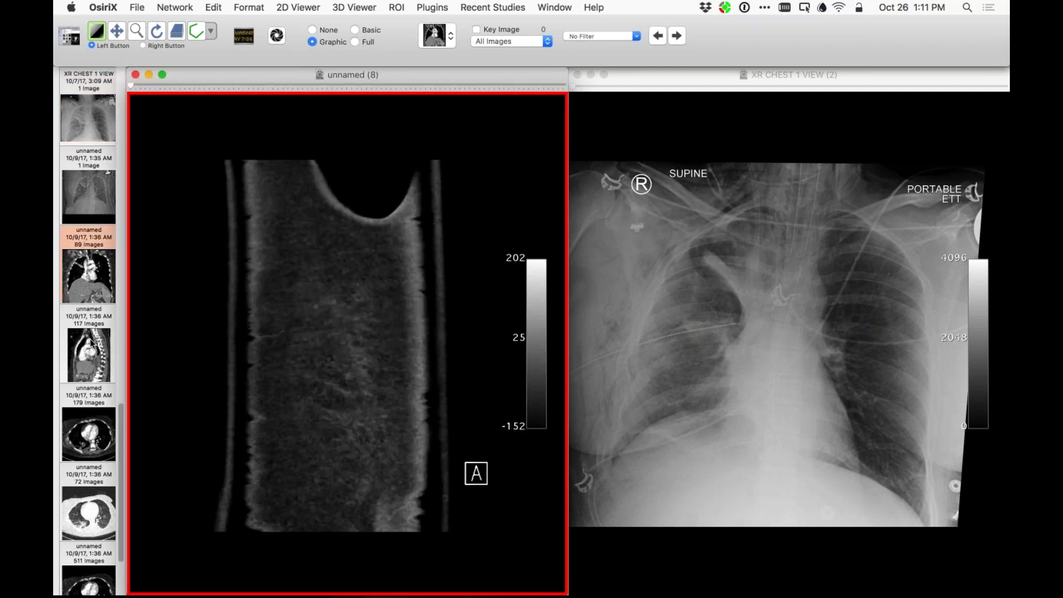
{"action": "left_click_drag", "start_coordinate": [90, 343], "coordinate": [692, 277]}
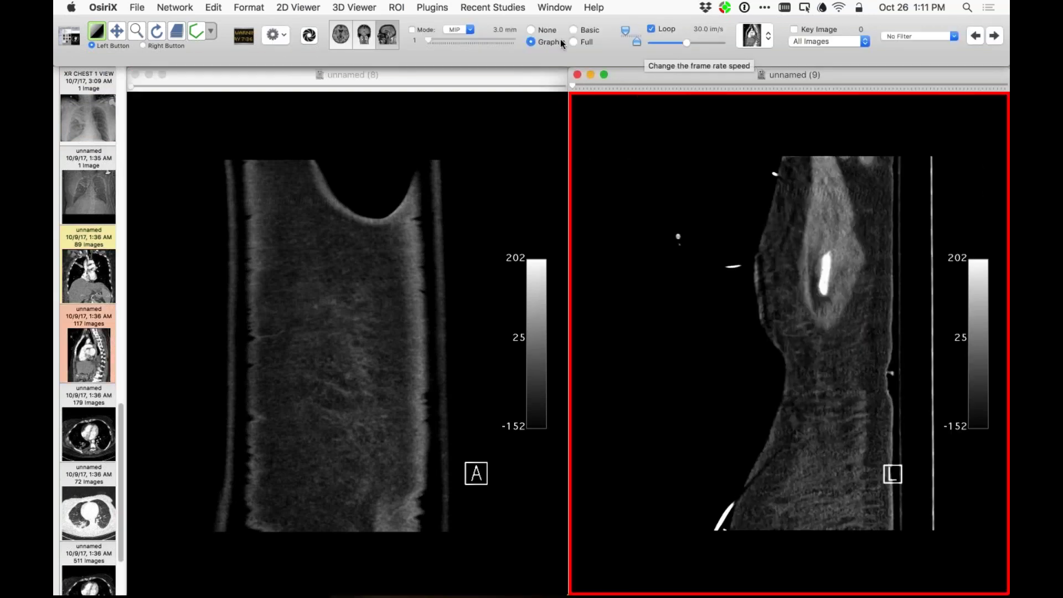
- Hide annotations and grey-scale bars, then step the coronal CT to an airway-level slice
{"action": "left_click", "coordinate": [531, 30]}
{"action": "left_click", "coordinate": [212, 382]}
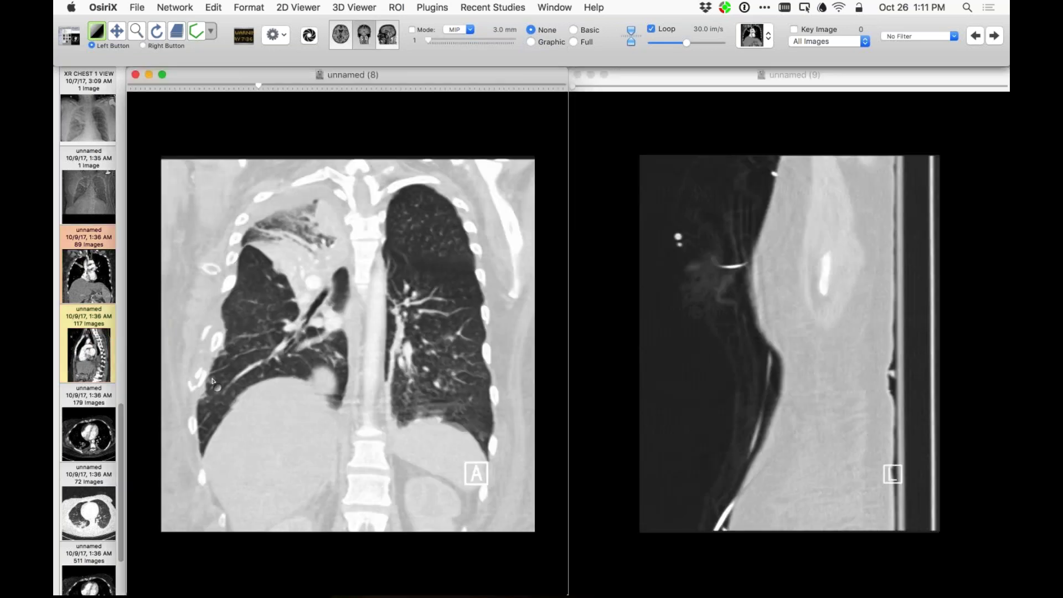
{"action": "scroll", "coordinate": [265, 343], "scroll_direction": "down", "scroll_amount": 3}
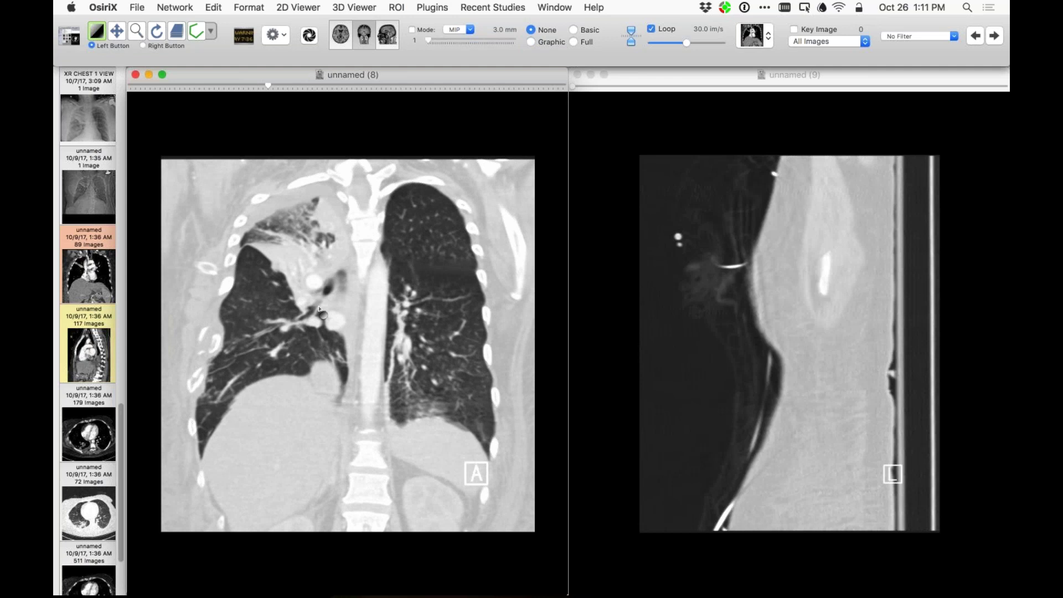
{"action": "scroll", "coordinate": [320, 309], "scroll_direction": "down", "scroll_amount": 3}
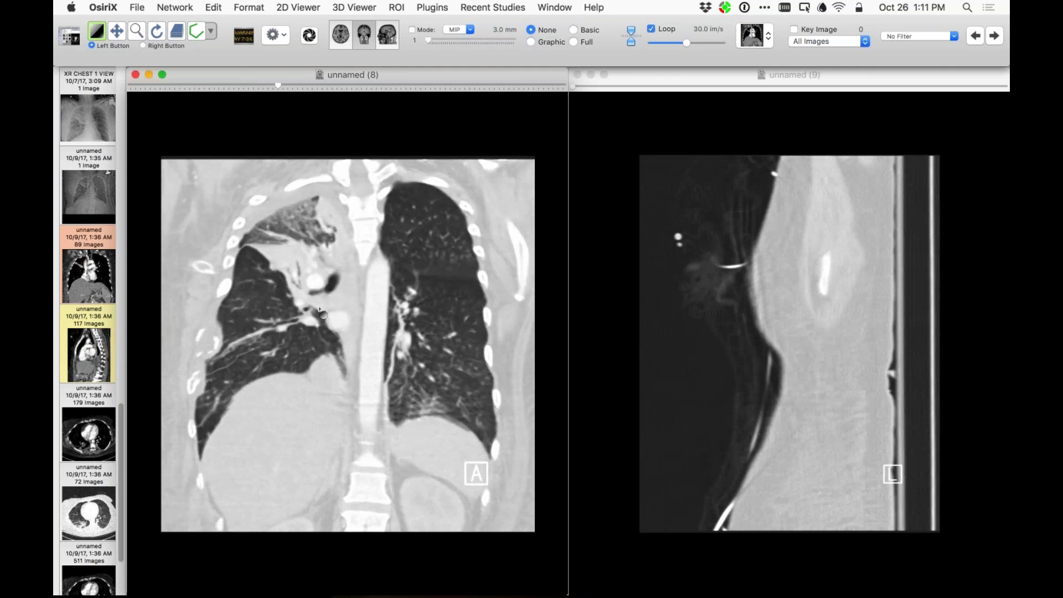
- Enlarge the CT reconstruction to full screen and scroll a few slices down and back up
{"action": "key", "text": "ctrl+super+f"}
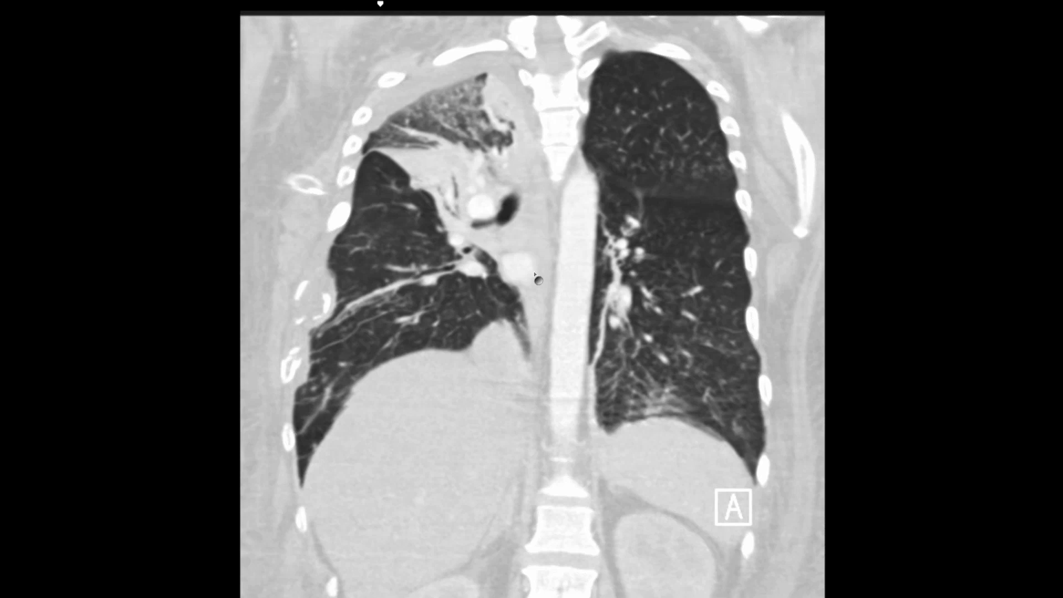
{"action": "scroll", "coordinate": [536, 276], "scroll_direction": "down", "scroll_amount": 5}
{"action": "scroll", "coordinate": [536, 277], "scroll_direction": "up", "scroll_amount": 5}
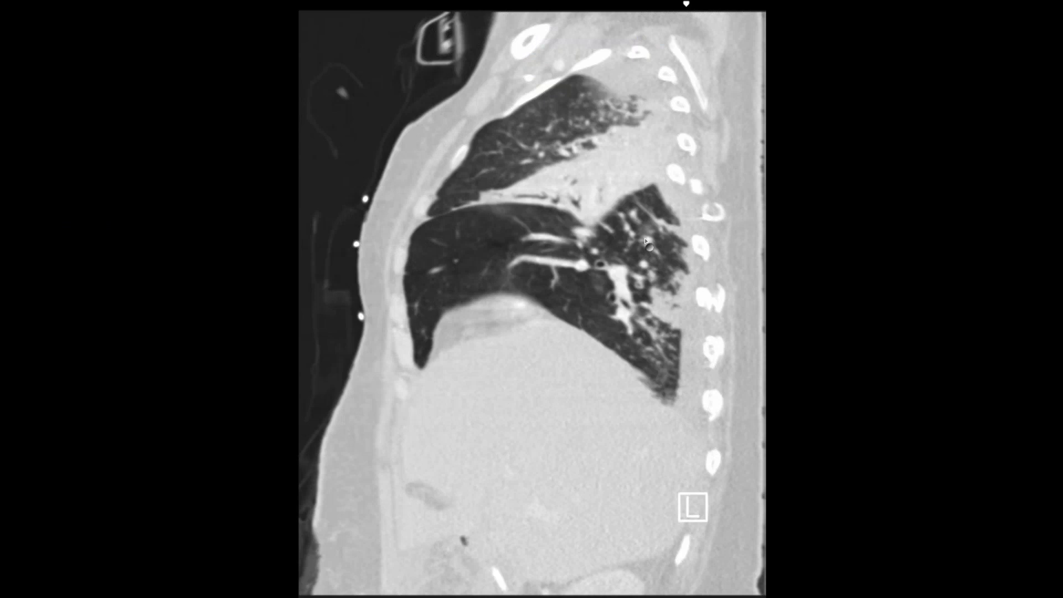
- Page back and forth through the sagittal CT slices, then exit full screen to the side-by-side viewers
{"action": "scroll", "coordinate": [646, 242], "scroll_direction": "down", "scroll_amount": 3}
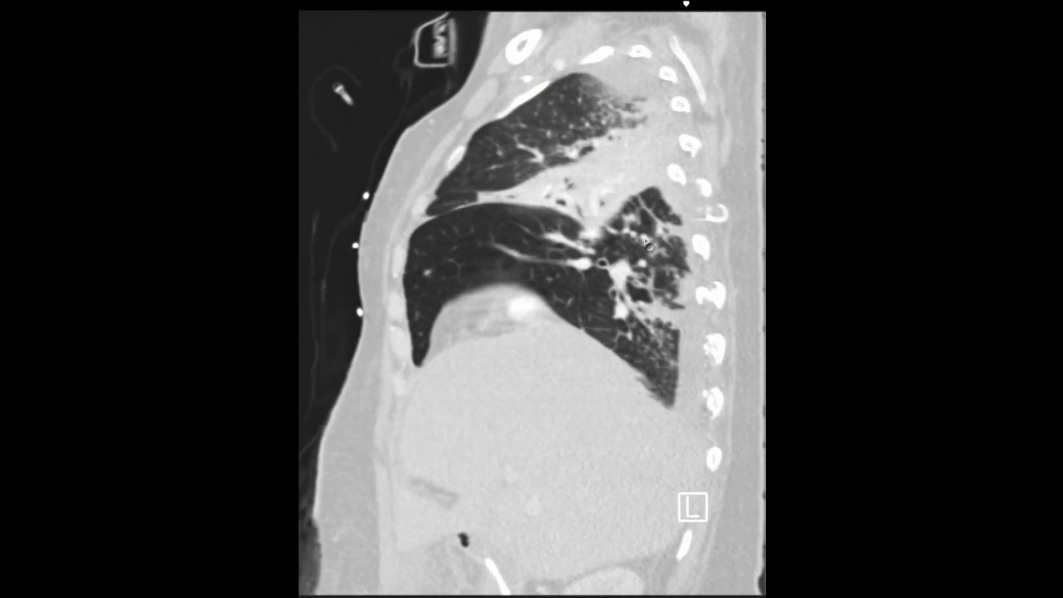
{"action": "scroll", "coordinate": [646, 242], "scroll_direction": "down", "scroll_amount": 3}
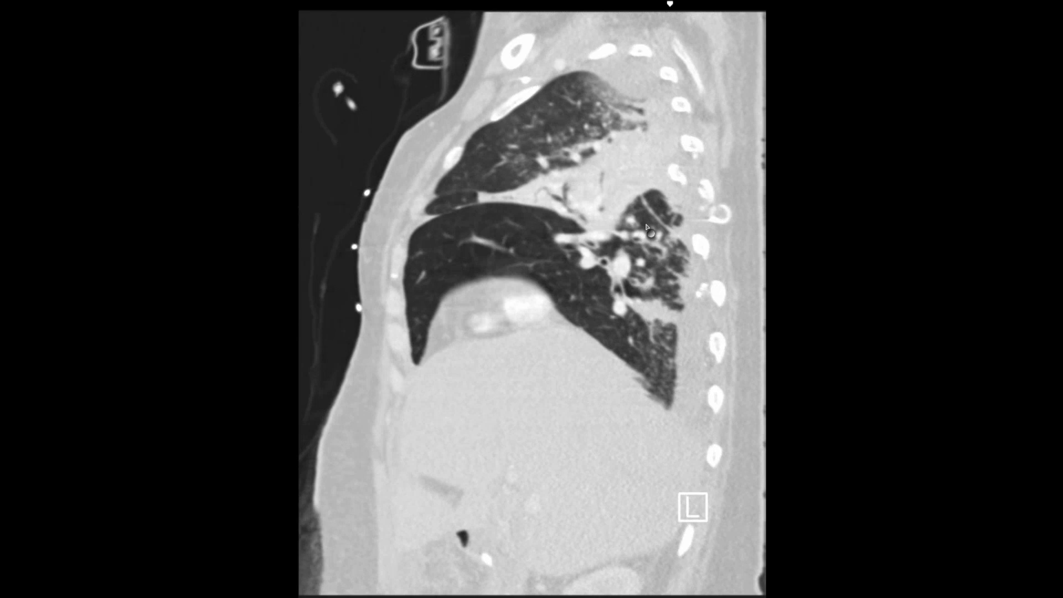
{"action": "scroll", "coordinate": [456, 258], "scroll_direction": "up", "scroll_amount": 3}
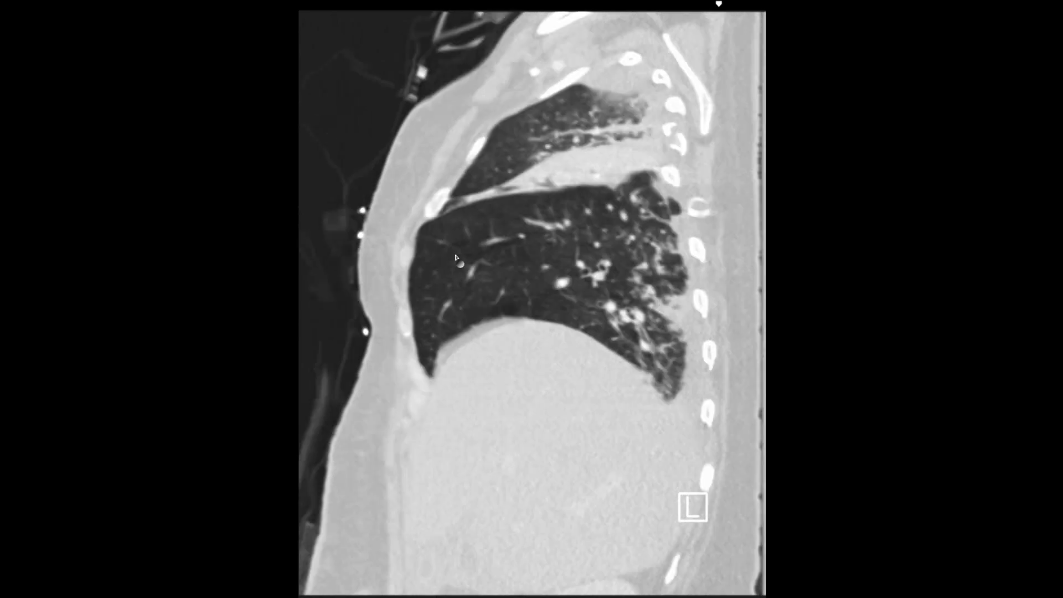
{"action": "scroll", "coordinate": [613, 230], "scroll_direction": "up", "scroll_amount": 2}
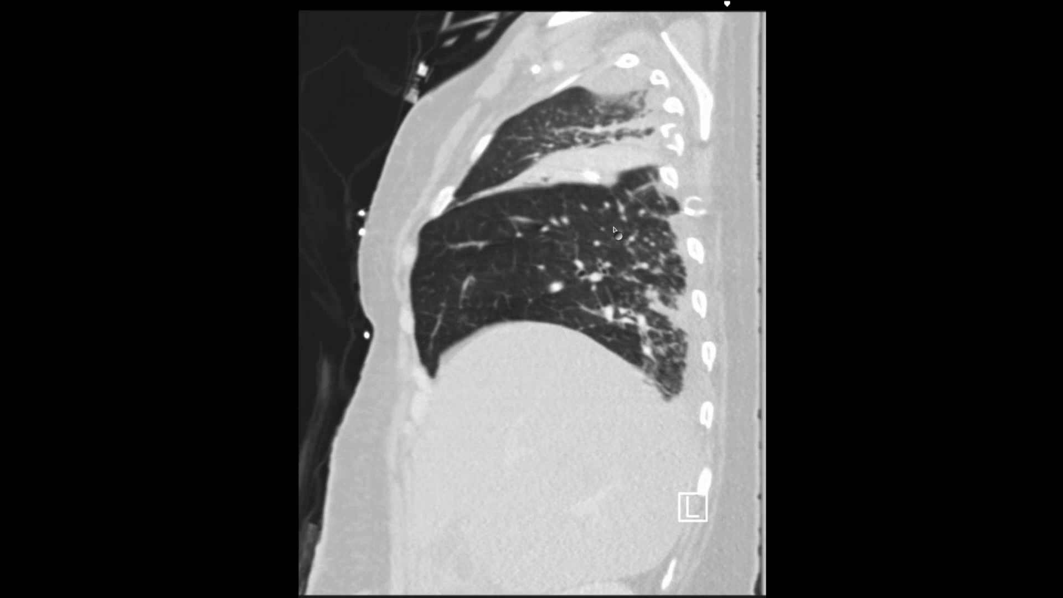
{"action": "scroll", "coordinate": [513, 316], "scroll_direction": "down", "scroll_amount": 5}
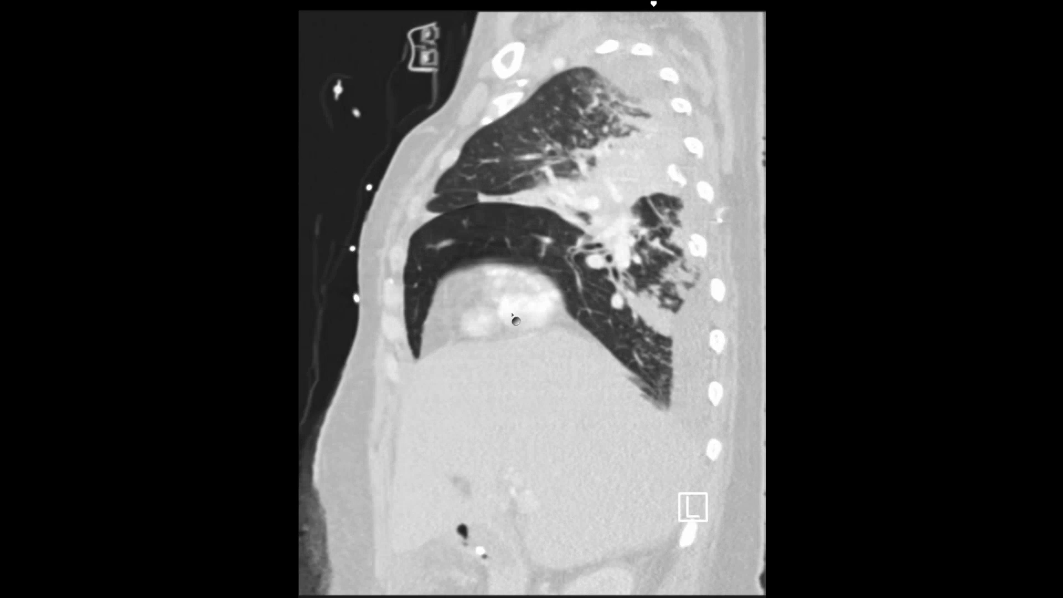
{"action": "key", "text": "Escape"}
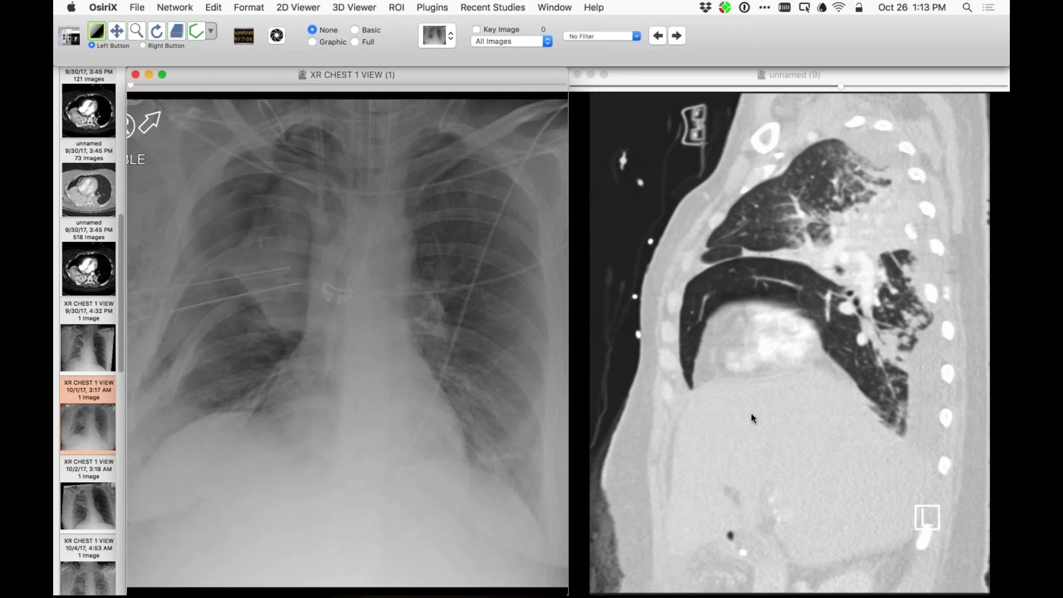
{"action": "left_click", "coordinate": [751, 413]}
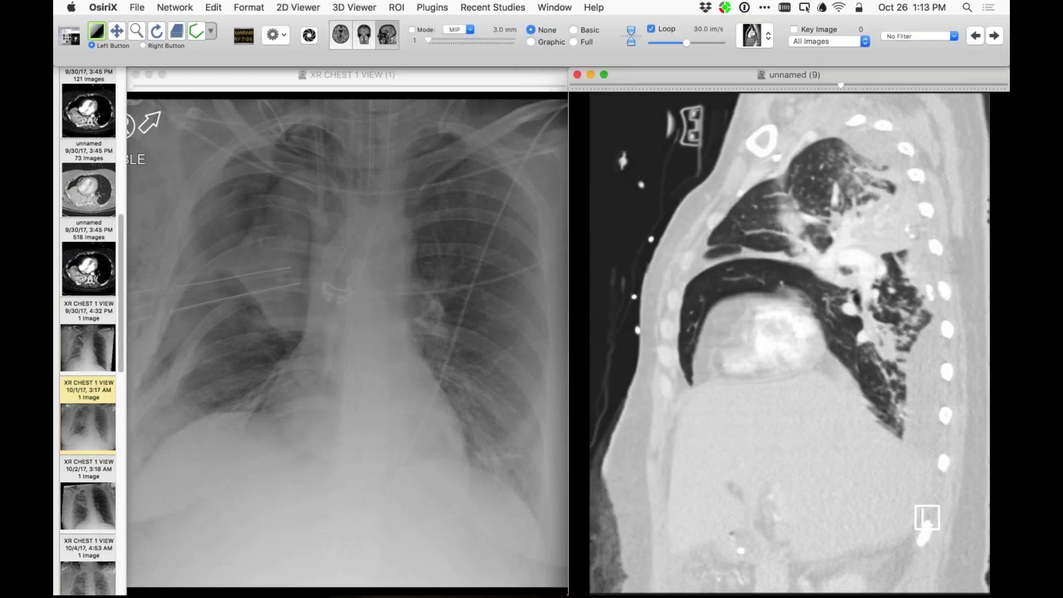
{"action": "scroll", "coordinate": [786, 344], "scroll_direction": "down", "scroll_amount": 5}
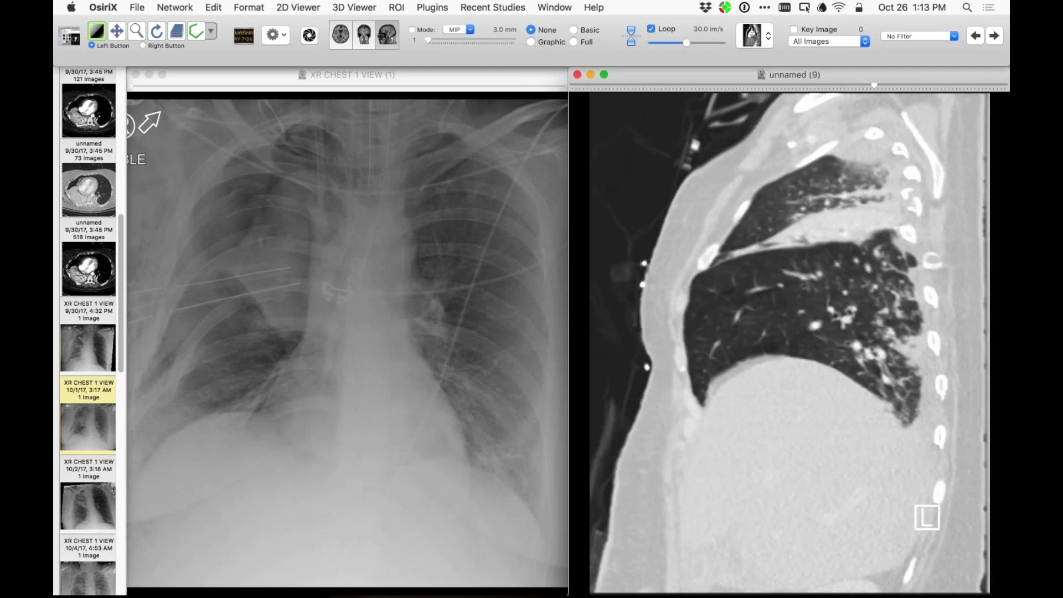
{"action": "scroll", "coordinate": [754, 419], "scroll_direction": "up", "scroll_amount": 5}
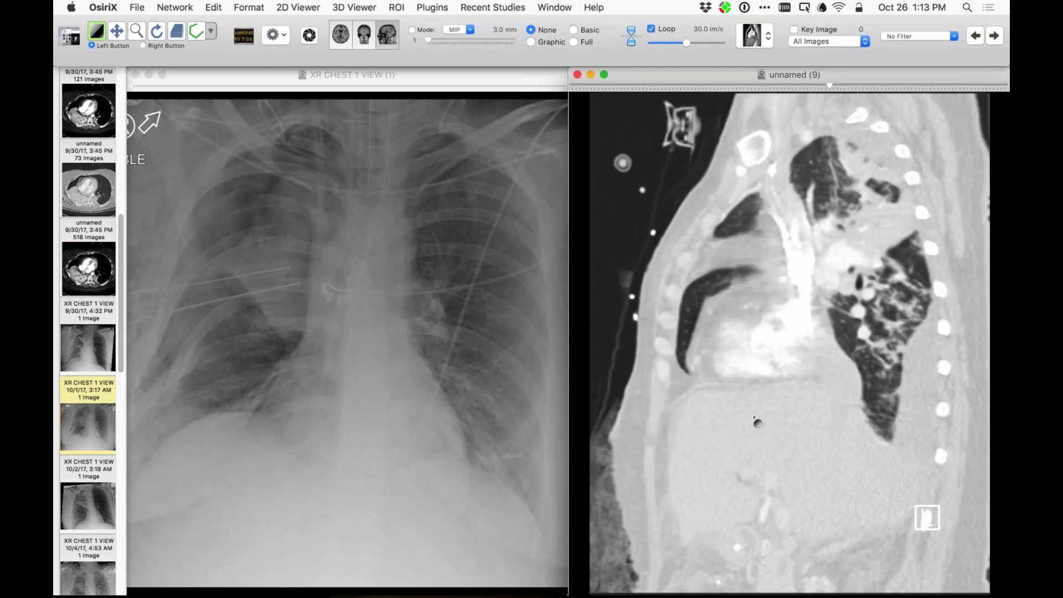
{"action": "scroll", "coordinate": [755, 421], "scroll_direction": "down", "scroll_amount": 2}
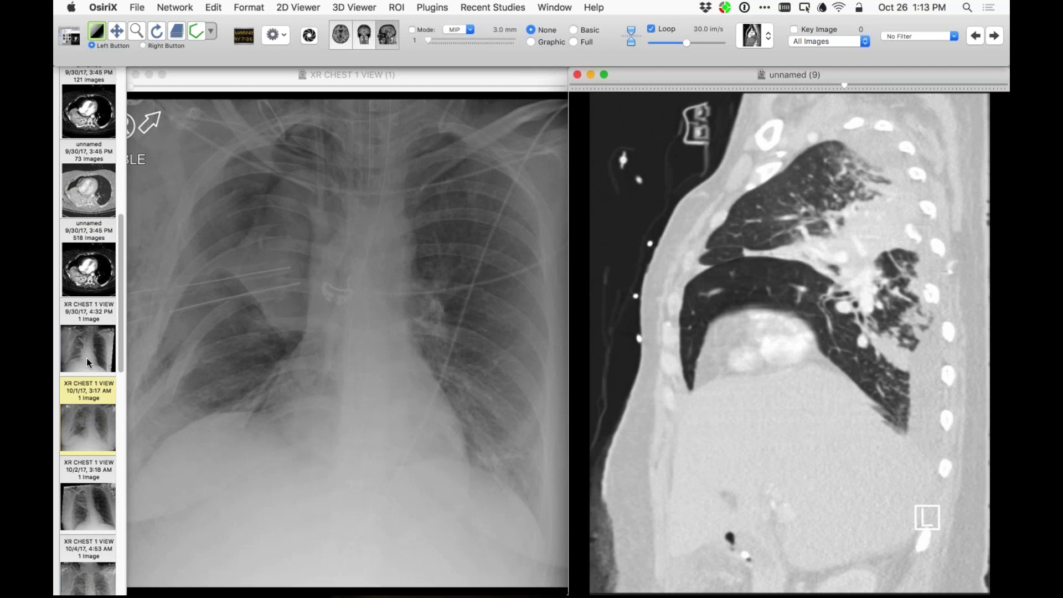
{"action": "scroll", "coordinate": [86, 358], "scroll_direction": "up", "scroll_amount": 8}
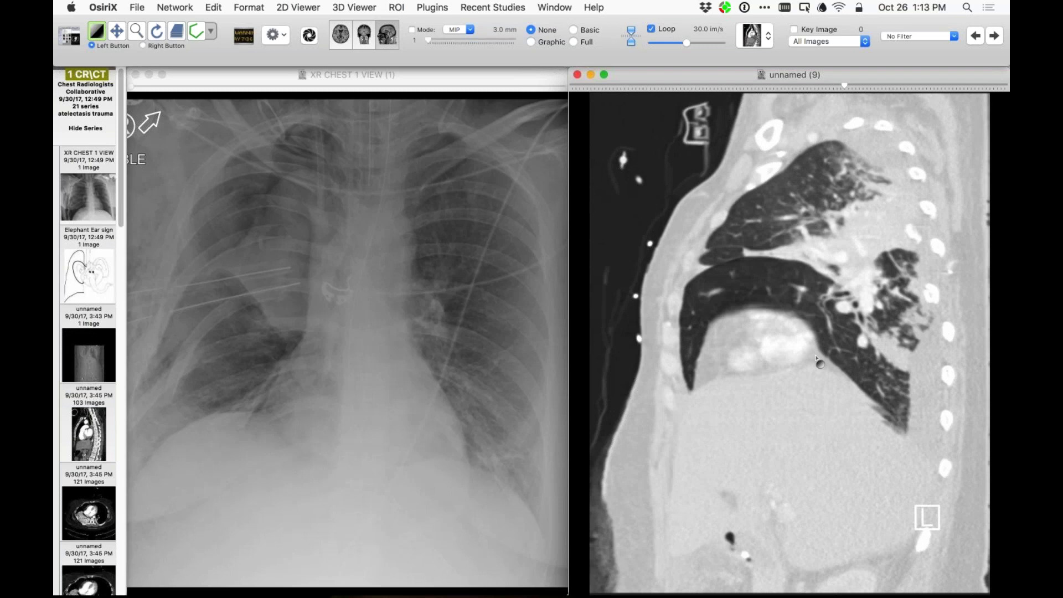
{"action": "scroll", "coordinate": [817, 359], "scroll_direction": "down", "scroll_amount": 3}
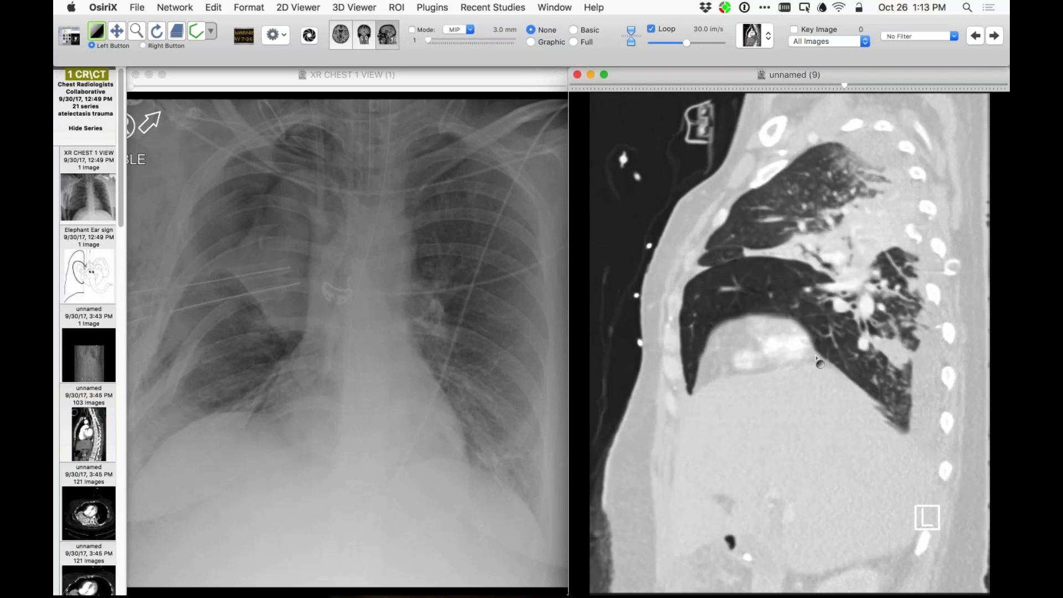
{"action": "scroll", "coordinate": [817, 358], "scroll_direction": "down", "scroll_amount": 2}
{"action": "scroll", "coordinate": [817, 359], "scroll_direction": "down", "scroll_amount": 2}
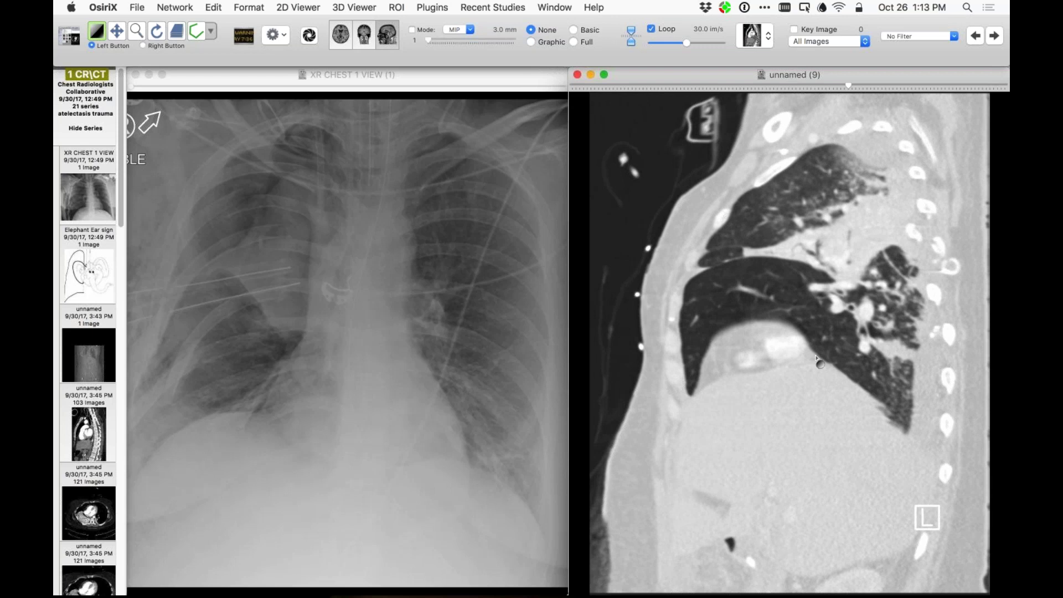
{"action": "scroll", "coordinate": [744, 250], "scroll_direction": "up", "scroll_amount": 2}
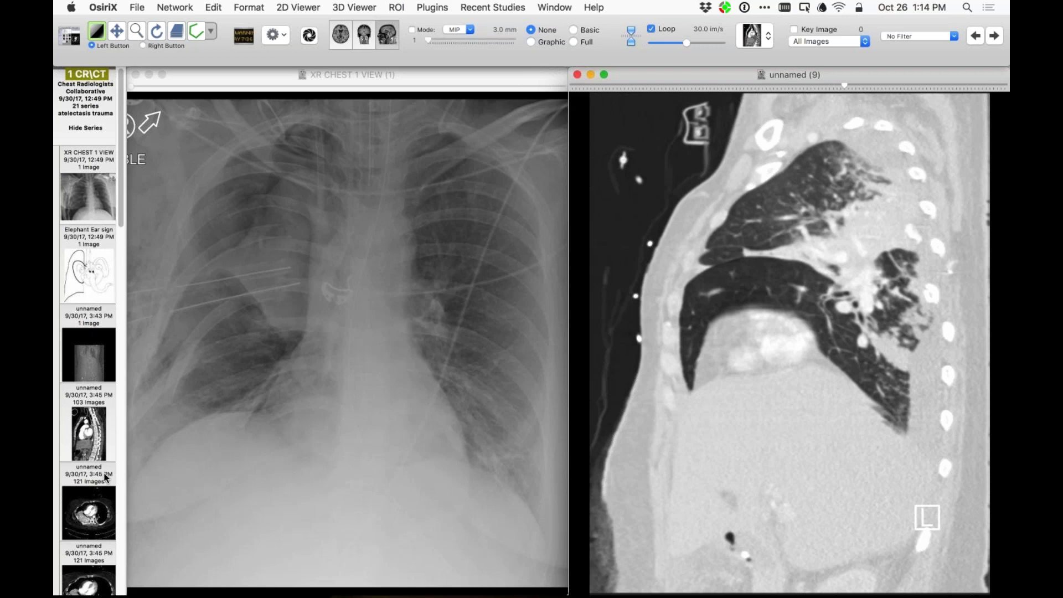
{"action": "scroll", "coordinate": [106, 478], "scroll_direction": "down", "scroll_amount": 2}
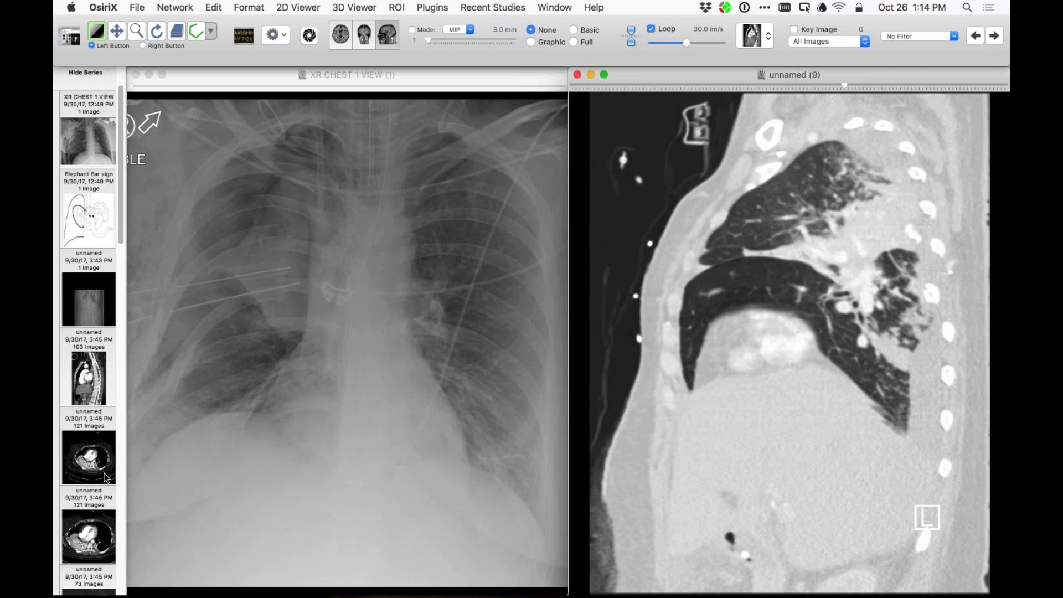
{"action": "scroll", "coordinate": [107, 478], "scroll_direction": "down", "scroll_amount": 2}
{"action": "scroll", "coordinate": [107, 477], "scroll_direction": "down", "scroll_amount": 10}
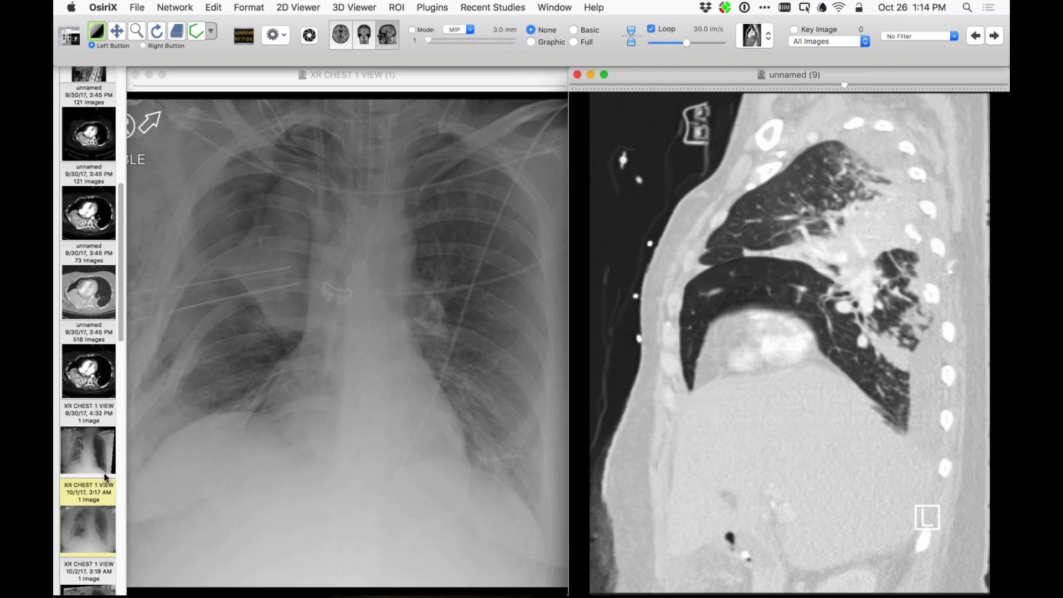
{"action": "scroll", "coordinate": [105, 477], "scroll_direction": "down", "scroll_amount": 20}
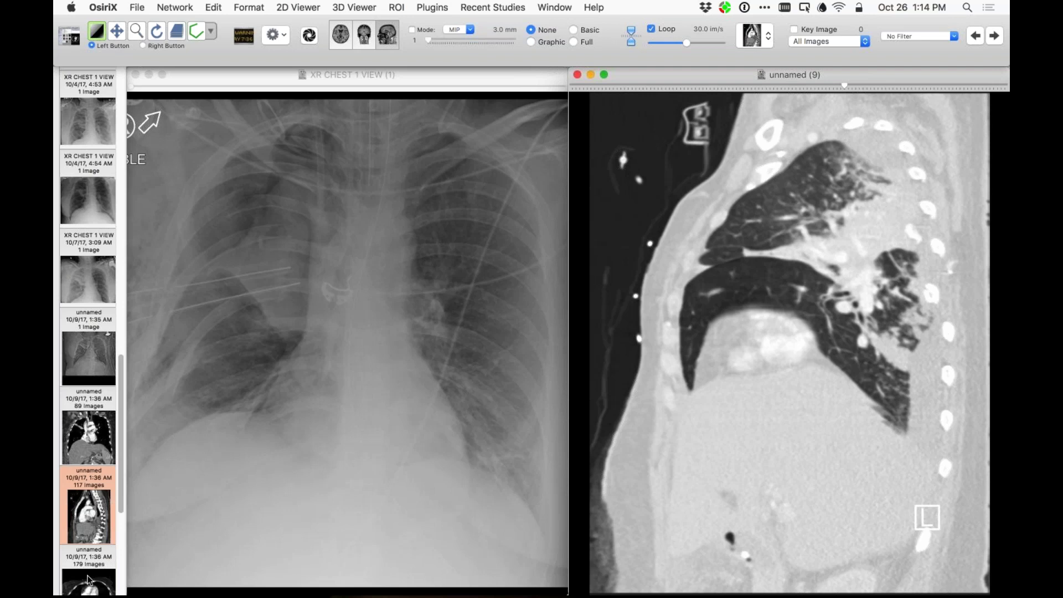
{"action": "scroll", "coordinate": [83, 442], "scroll_direction": "down", "scroll_amount": 4}
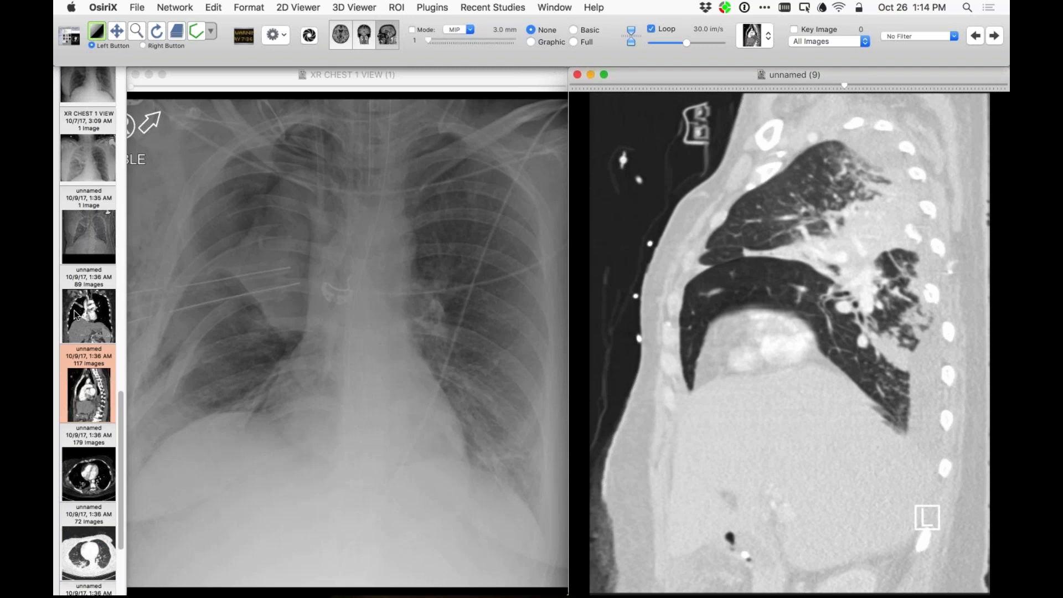
- Load the 89-image coronal CT series beside the radiograph and page up through its slices
{"action": "left_click", "coordinate": [76, 314]}
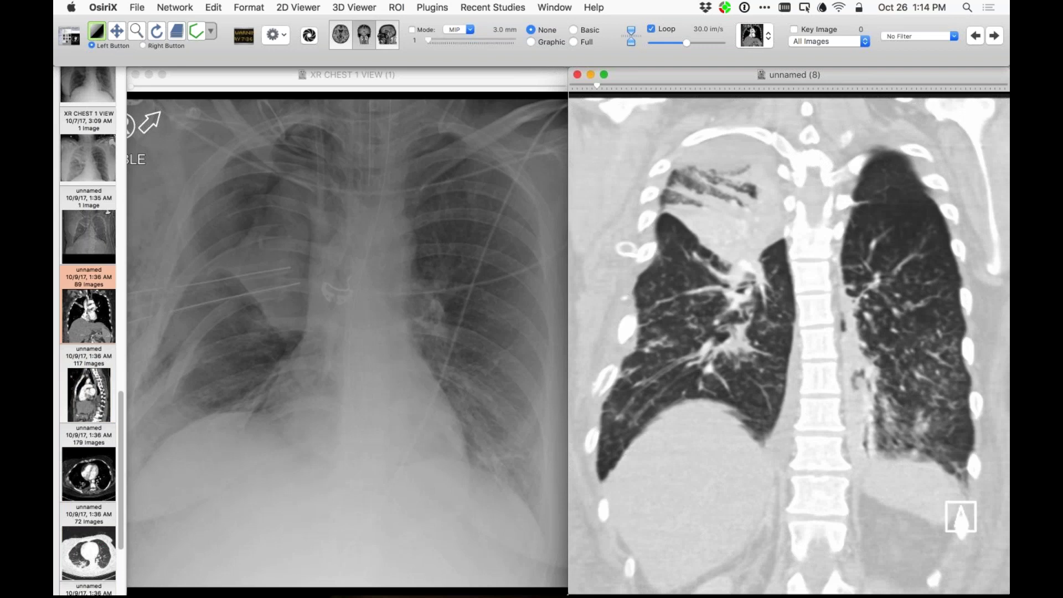
{"action": "scroll", "coordinate": [707, 334], "scroll_direction": "down", "scroll_amount": 10}
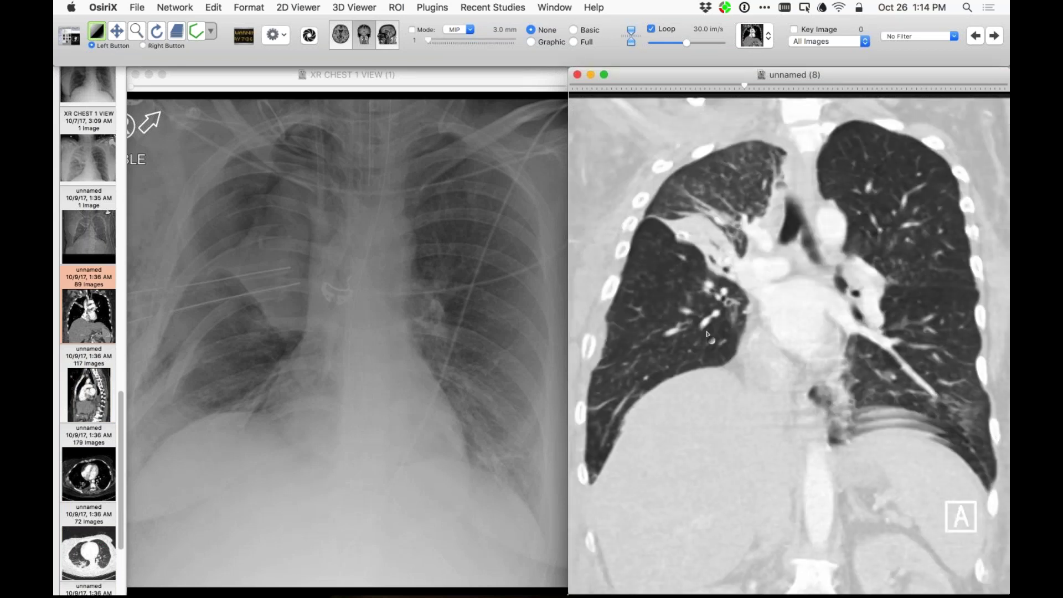
{"action": "scroll", "coordinate": [691, 263], "scroll_direction": "up", "scroll_amount": 2}
{"action": "scroll", "coordinate": [744, 244], "scroll_direction": "up", "scroll_amount": 2}
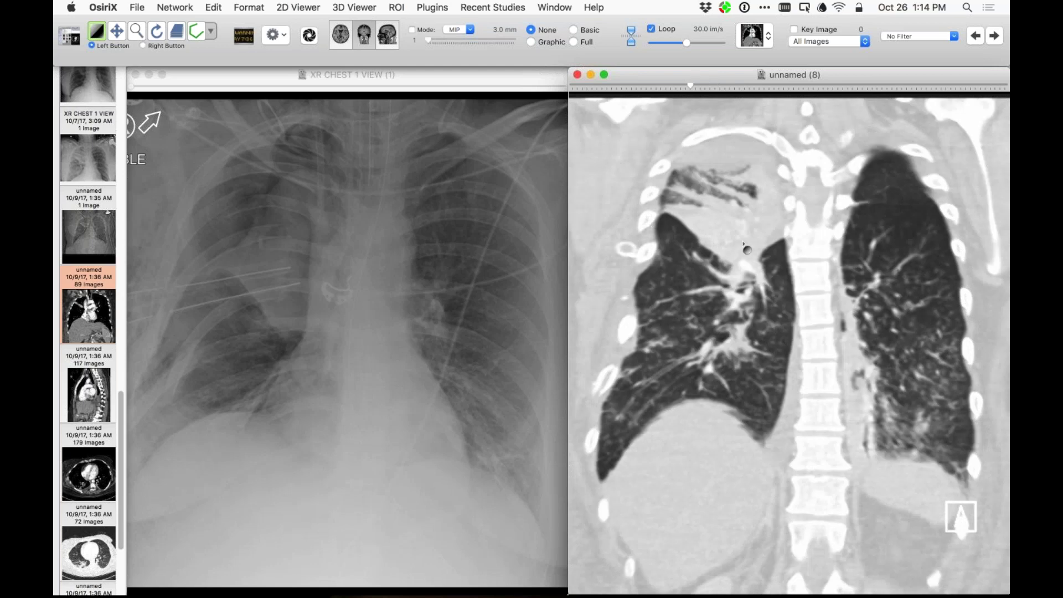
{"action": "scroll", "coordinate": [743, 244], "scroll_direction": "up", "scroll_amount": 1}
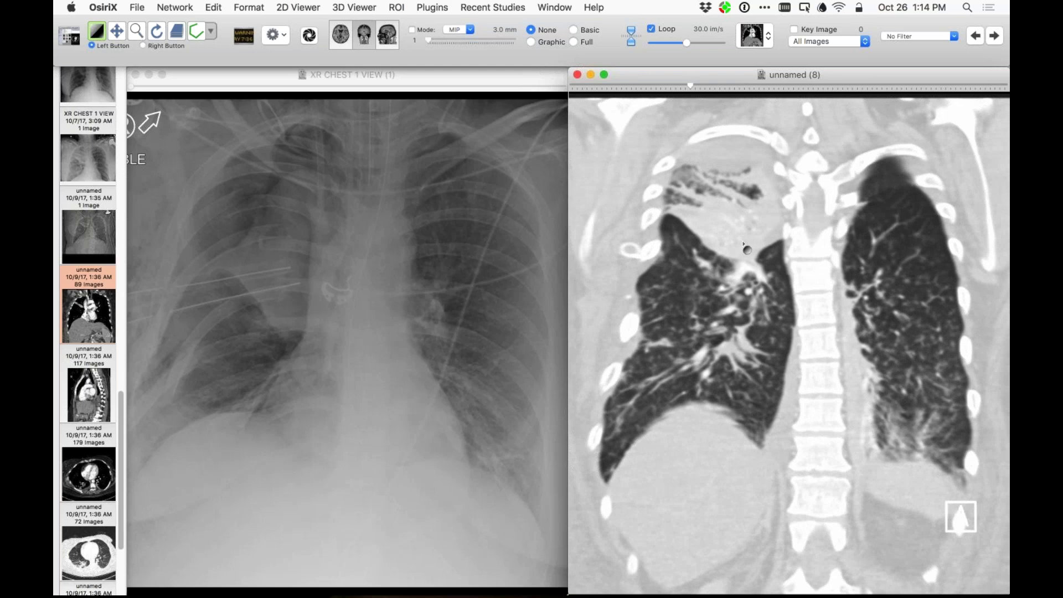
{"action": "scroll", "coordinate": [744, 244], "scroll_direction": "up", "scroll_amount": 3}
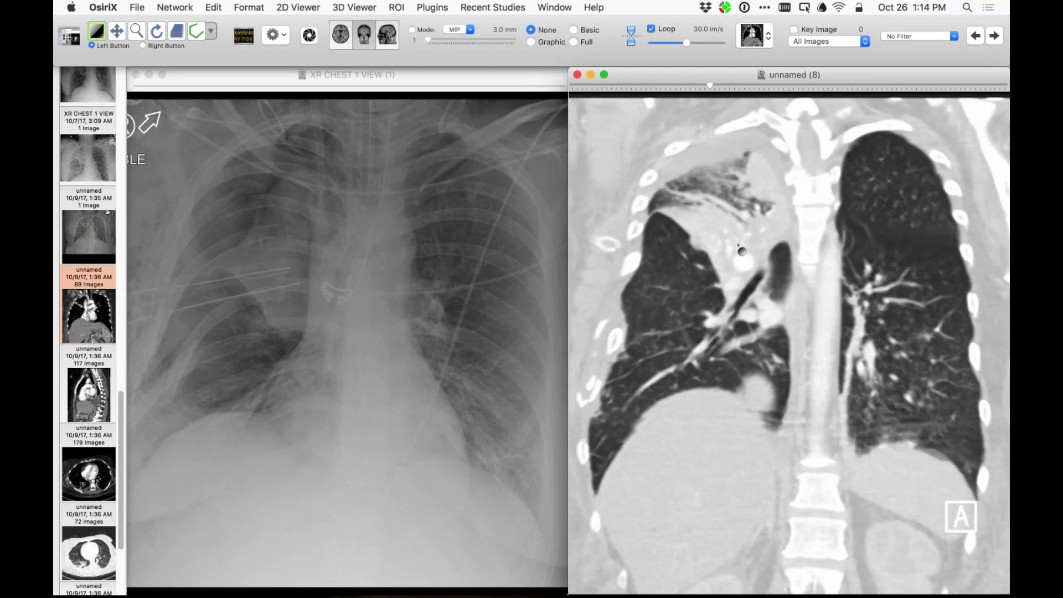
{"action": "scroll", "coordinate": [670, 306], "scroll_direction": "up", "scroll_amount": 2}
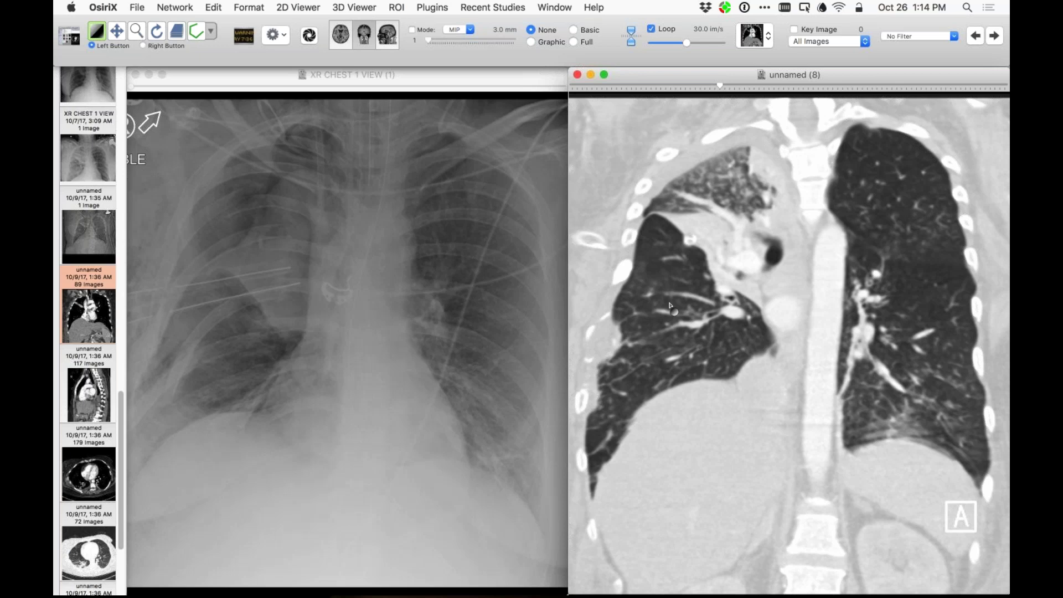
- Activate the chest radiograph viewer, then refocus the coronal CT and scroll its slices
{"action": "key", "text": "super+grave"}
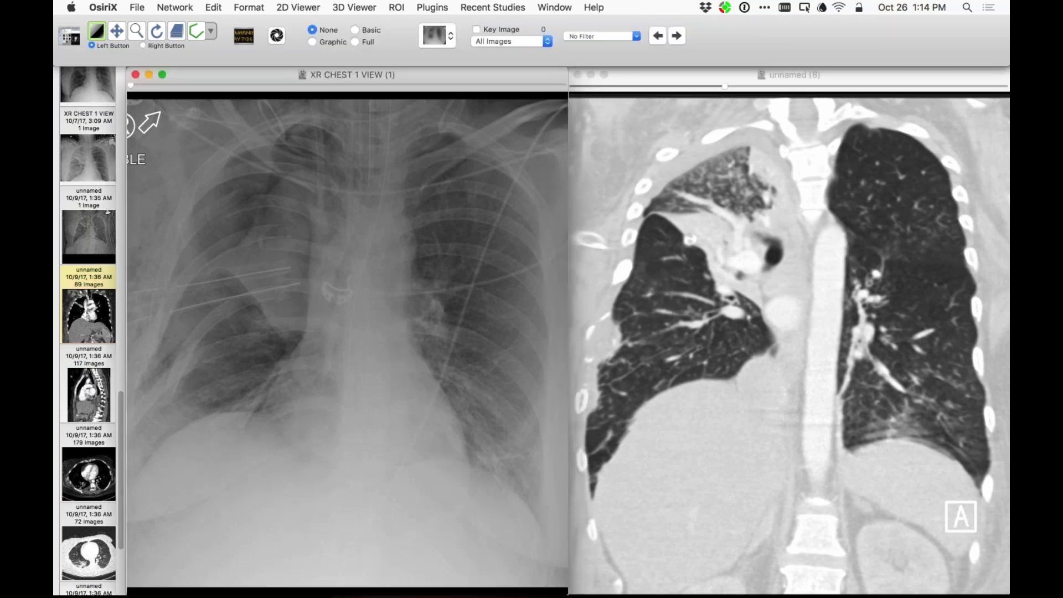
{"action": "left_click", "coordinate": [618, 363]}
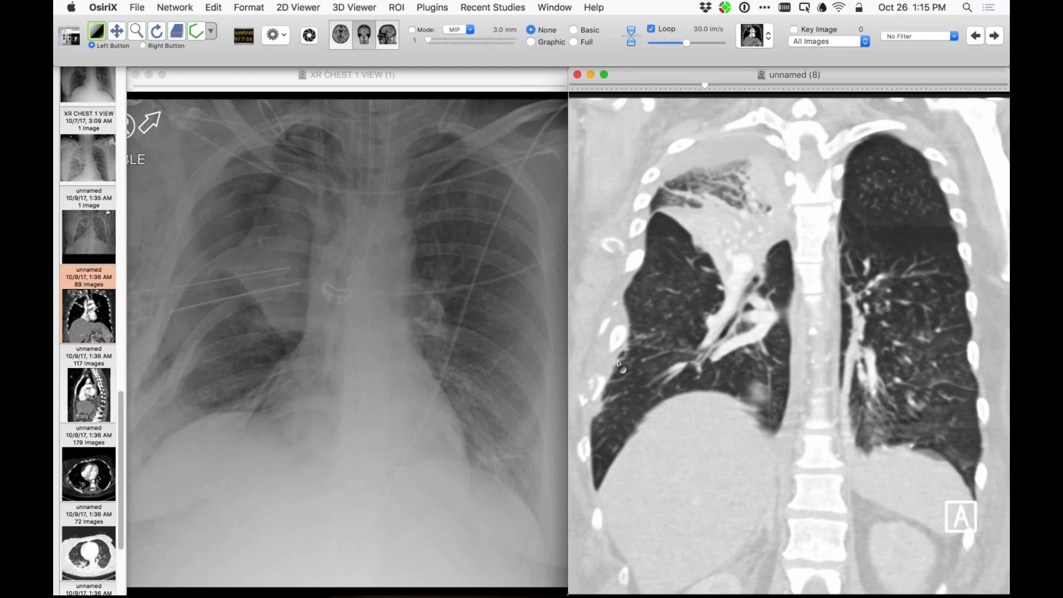
{"action": "scroll", "coordinate": [618, 363], "scroll_direction": "down", "scroll_amount": 3}
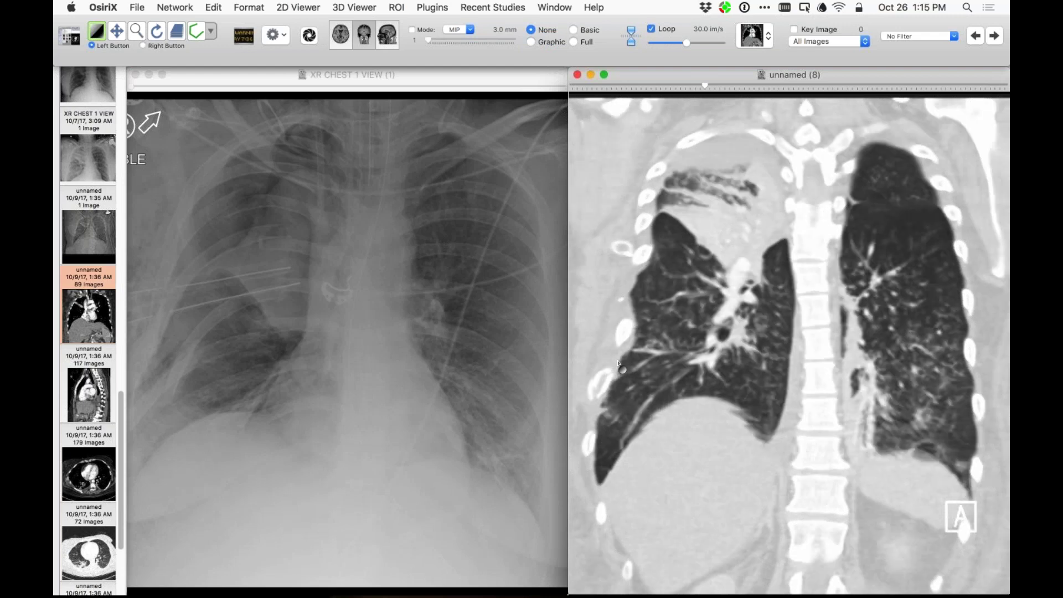
{"action": "scroll", "coordinate": [618, 363], "scroll_direction": "down", "scroll_amount": 4}
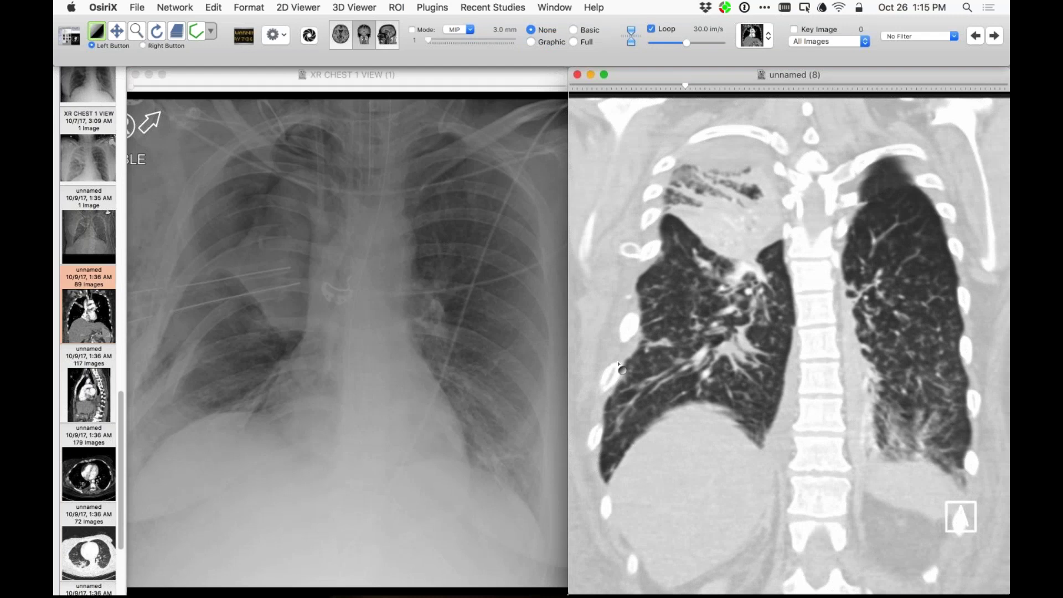
{"action": "scroll", "coordinate": [618, 363], "scroll_direction": "up", "scroll_amount": 5}
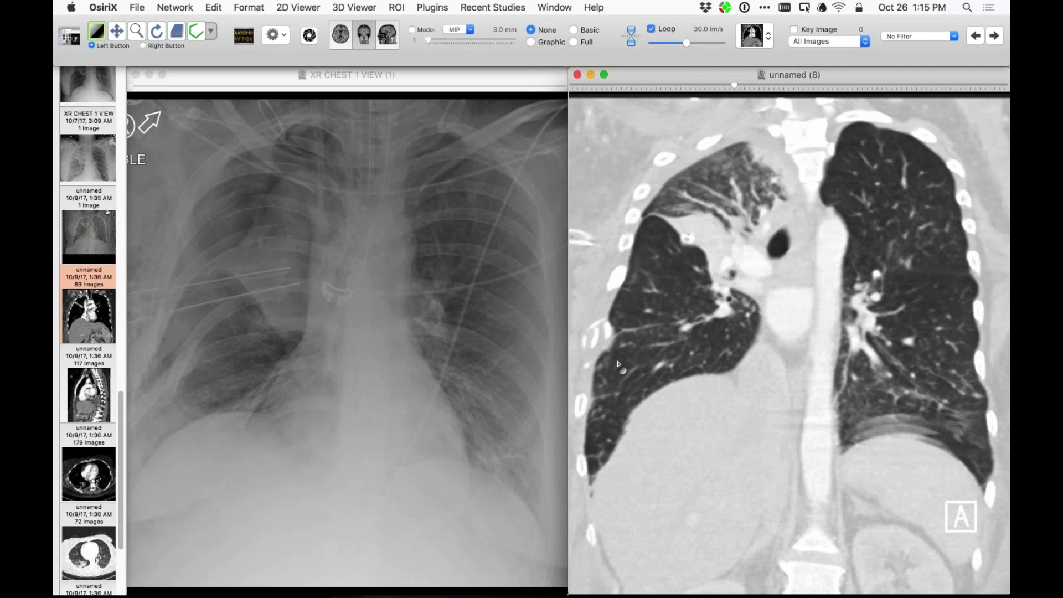
{"action": "scroll", "coordinate": [618, 364], "scroll_direction": "up", "scroll_amount": 5}
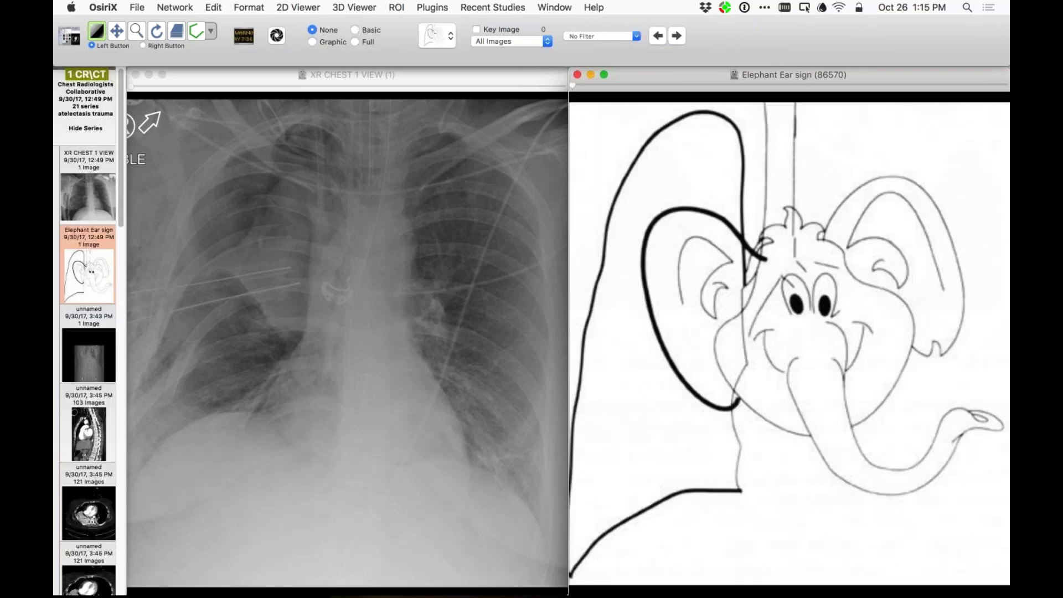
- Activate the radiograph viewer and scroll the series column to the XR CHEST 1 VIEW 10/1/17 series
{"action": "left_click", "coordinate": [348, 332]}
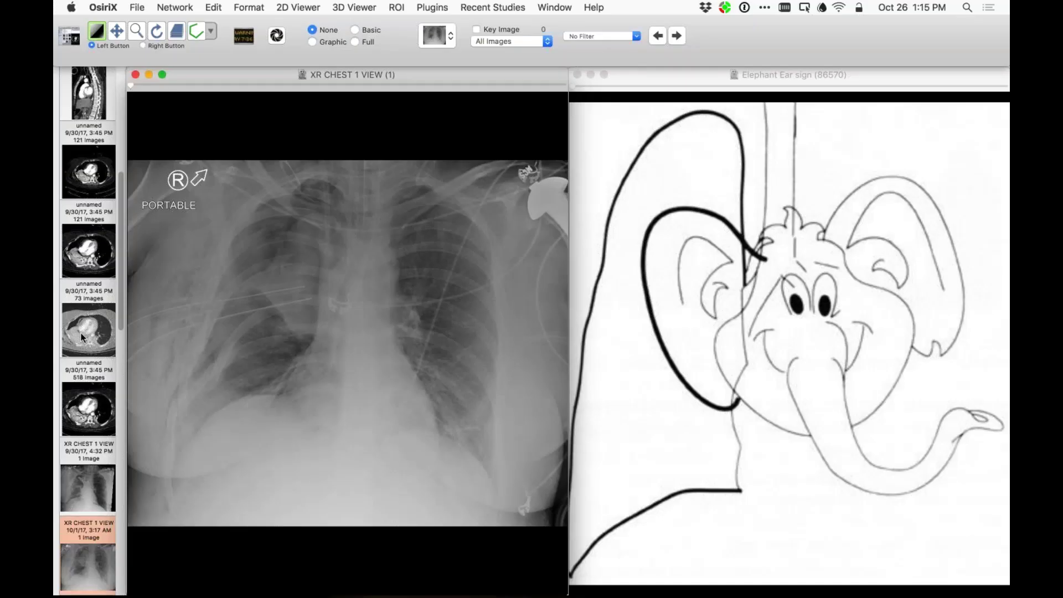
{"action": "scroll", "coordinate": [81, 336], "scroll_direction": "up", "scroll_amount": 1}
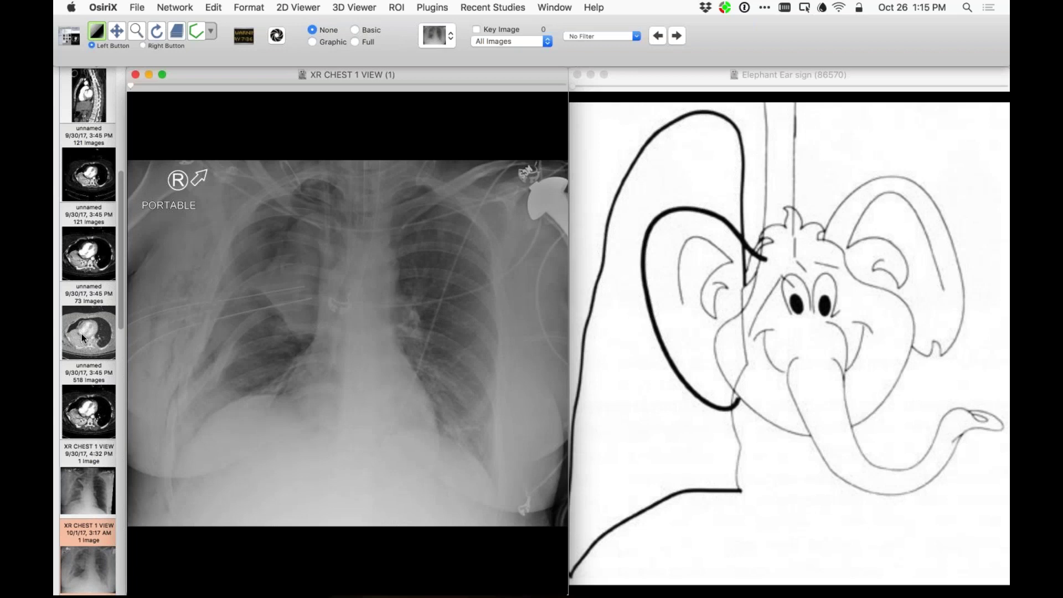
{"action": "scroll", "coordinate": [81, 333], "scroll_direction": "up", "scroll_amount": 6}
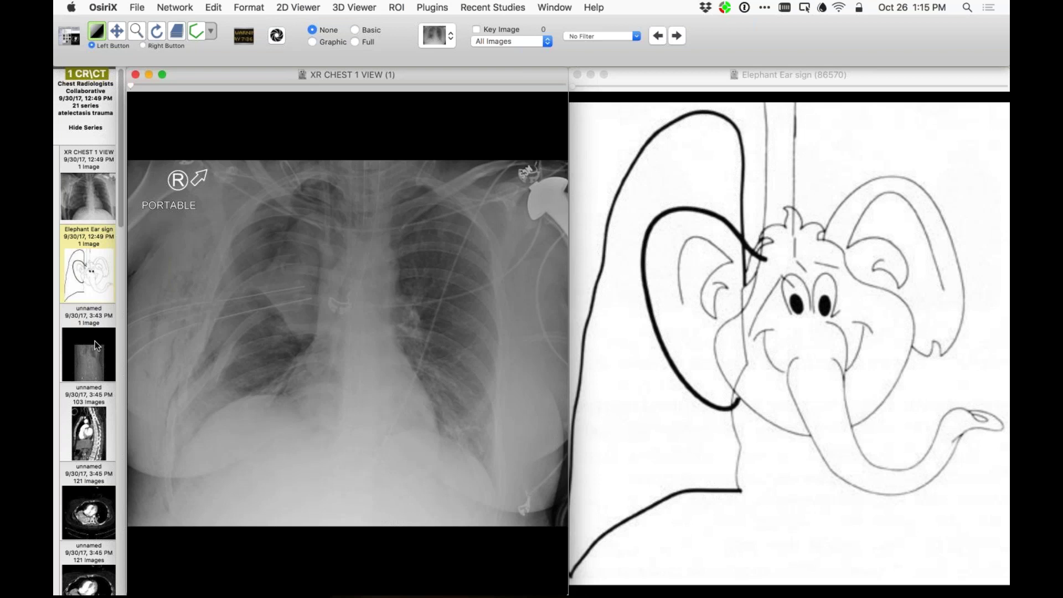
{"action": "scroll", "coordinate": [98, 346], "scroll_direction": "down", "scroll_amount": 1}
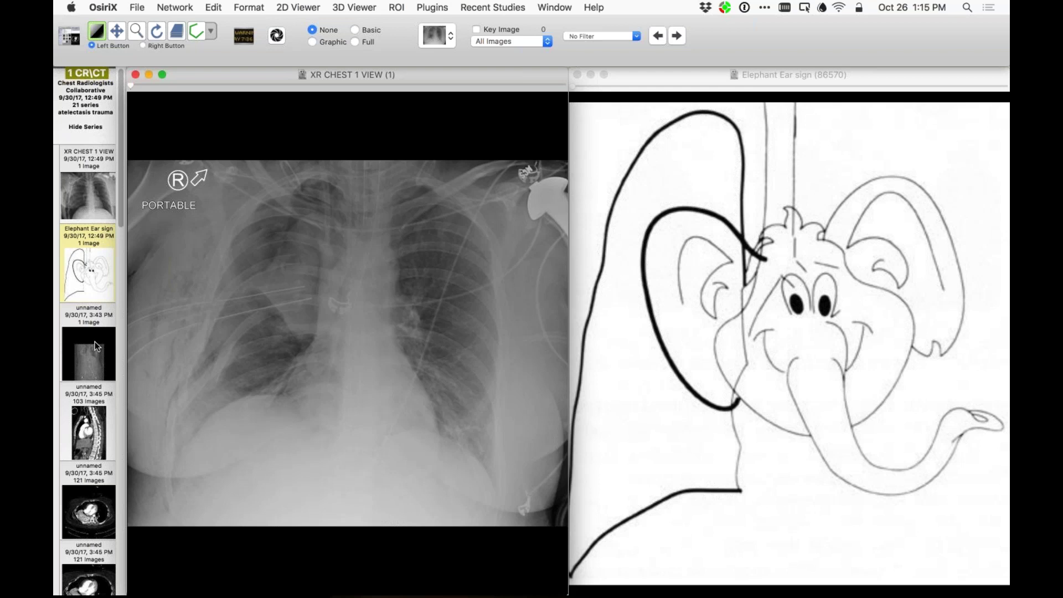
{"action": "scroll", "coordinate": [98, 346], "scroll_direction": "down", "scroll_amount": 6}
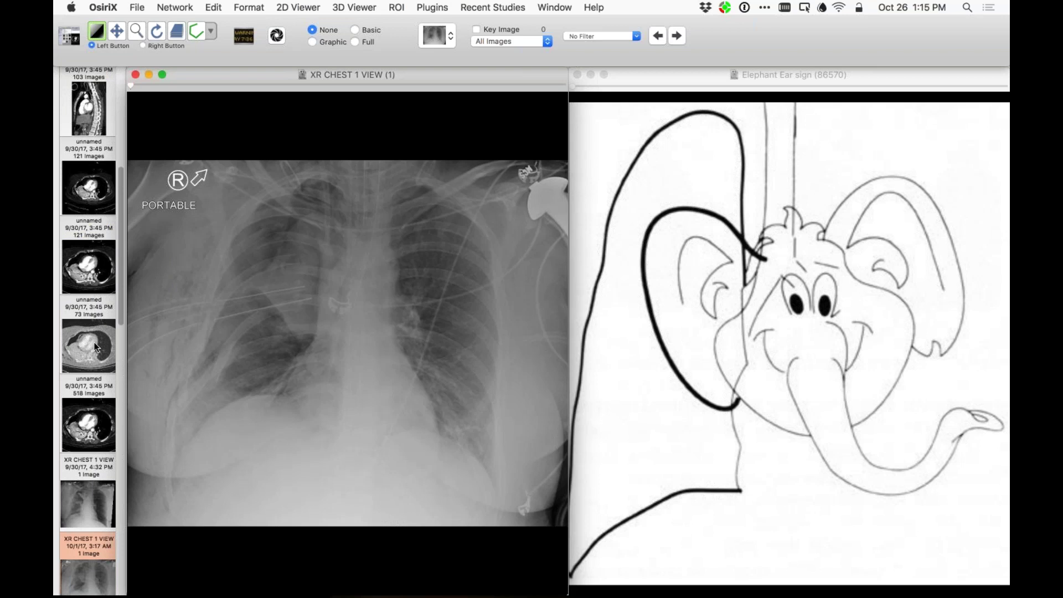
{"action": "scroll", "coordinate": [95, 347], "scroll_direction": "down", "scroll_amount": 3}
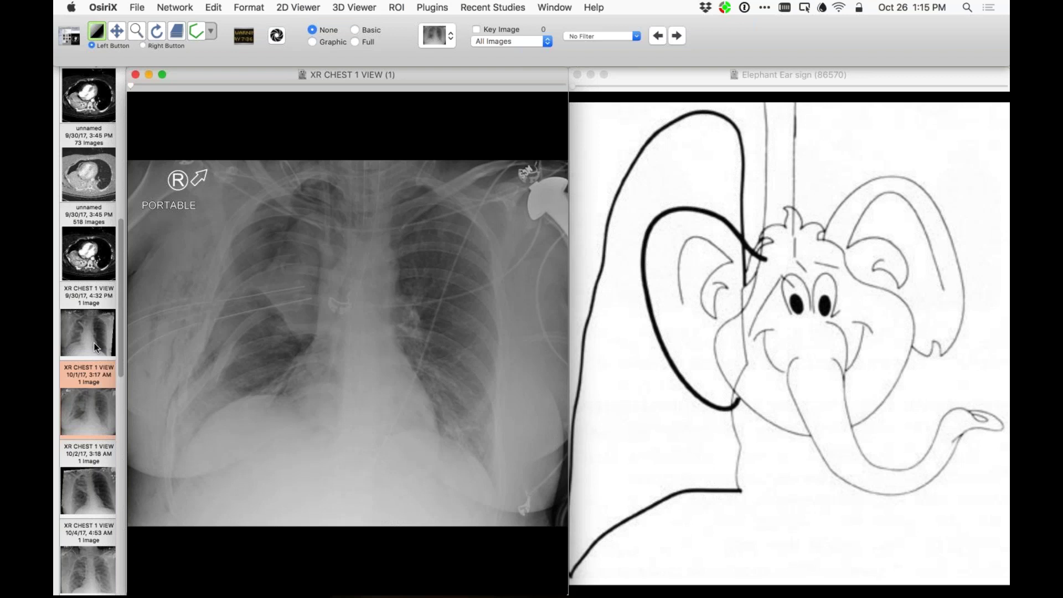
- Replace the elephant diagram with the 9/30/17 chest radiograph, browse coronal CT slices, then enlarge the CT
{"action": "left_click_drag", "start_coordinate": [95, 347], "coordinate": [727, 283]}
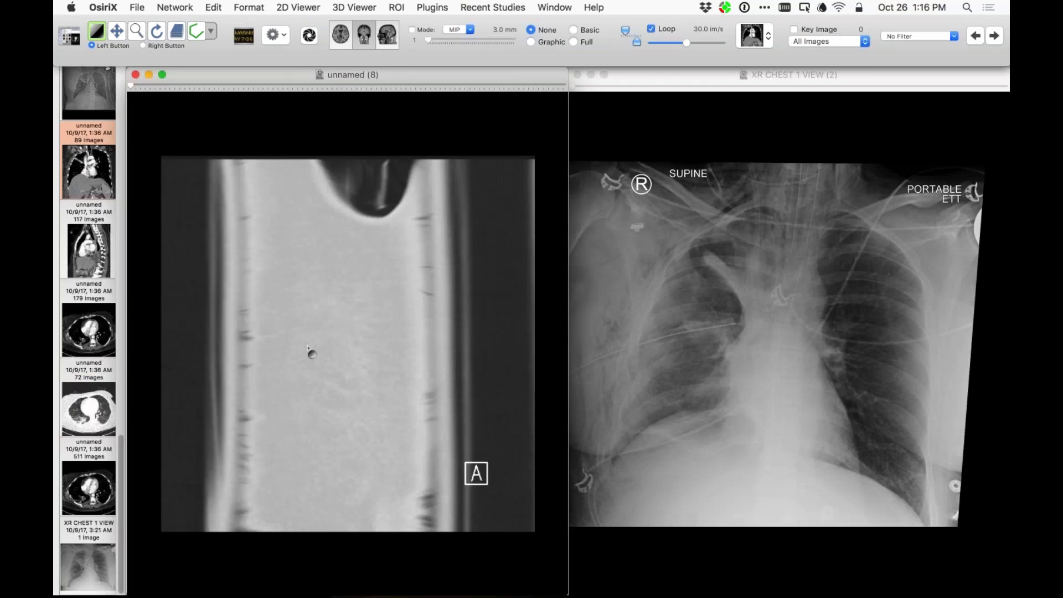
{"action": "scroll", "coordinate": [308, 348], "scroll_direction": "down", "scroll_amount": 10}
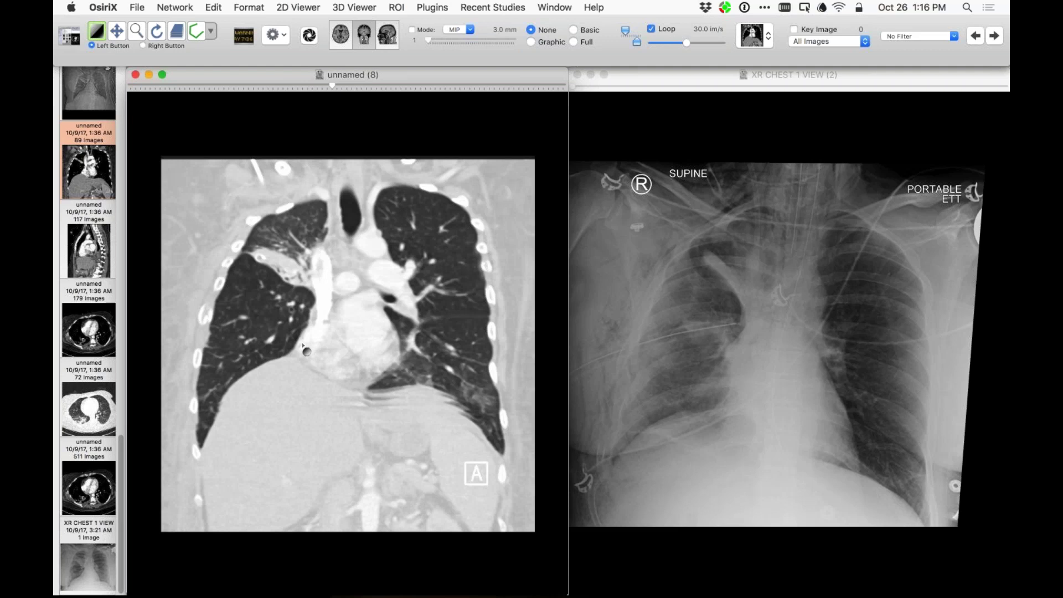
{"action": "scroll", "coordinate": [304, 347], "scroll_direction": "up", "scroll_amount": 2}
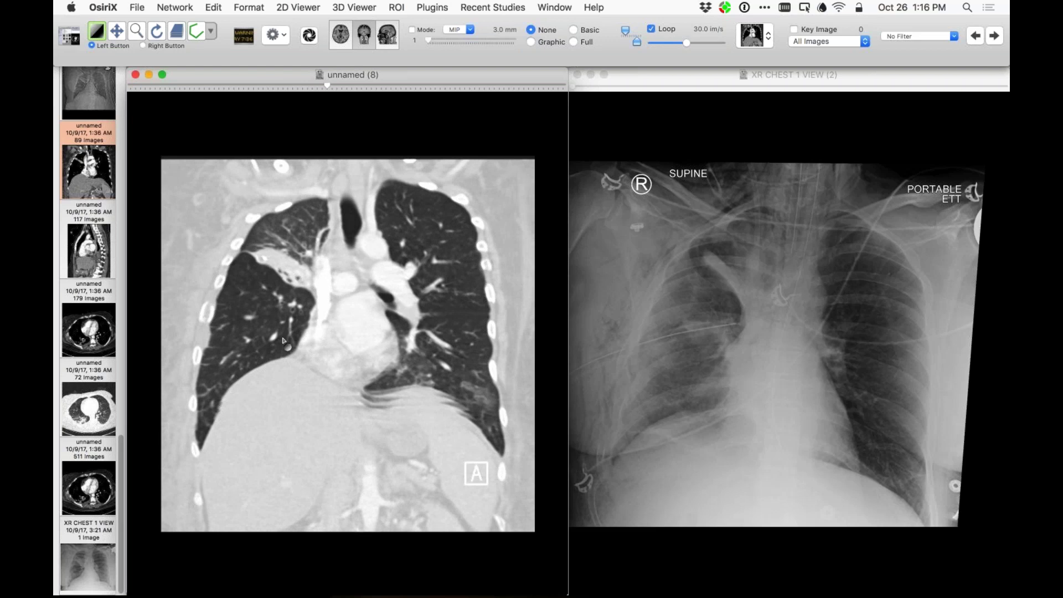
{"action": "scroll", "coordinate": [283, 340], "scroll_direction": "down", "scroll_amount": 2}
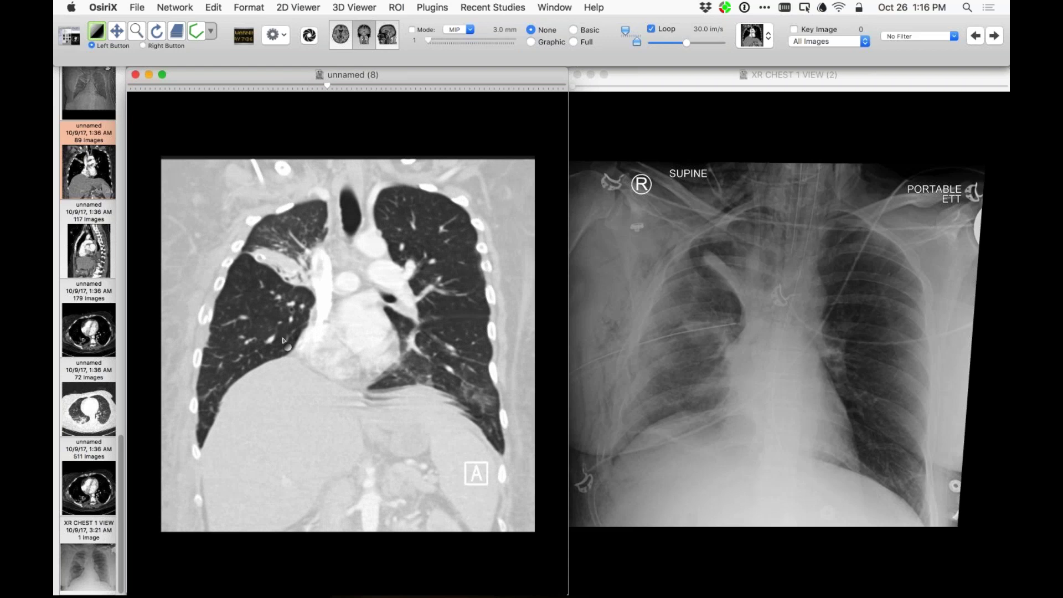
{"action": "scroll", "coordinate": [283, 340], "scroll_direction": "down", "scroll_amount": 3}
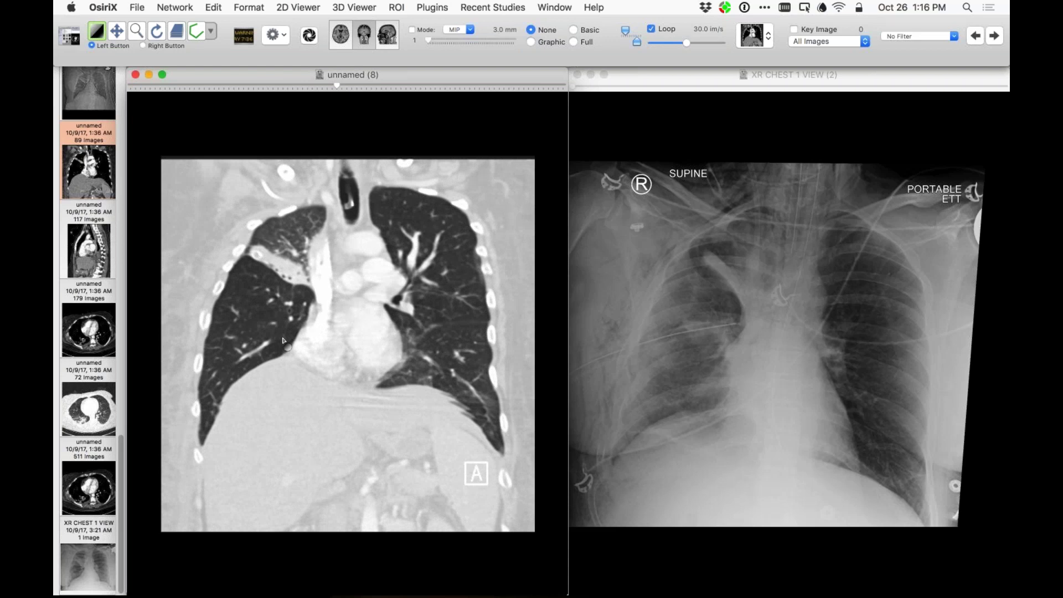
{"action": "scroll", "coordinate": [283, 340], "scroll_direction": "up", "scroll_amount": 3}
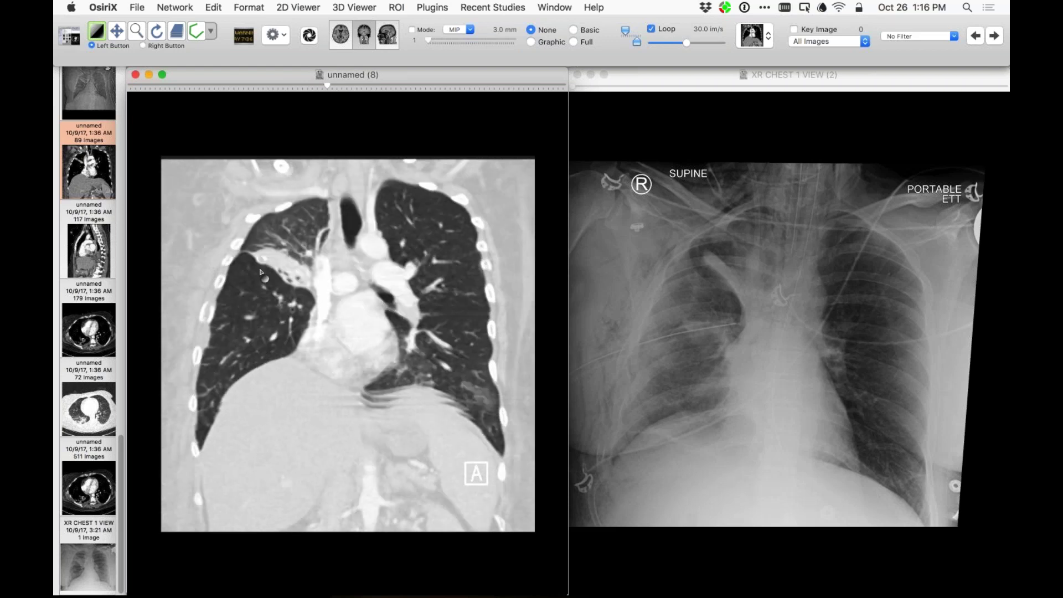
{"action": "double_click", "coordinate": [326, 316]}
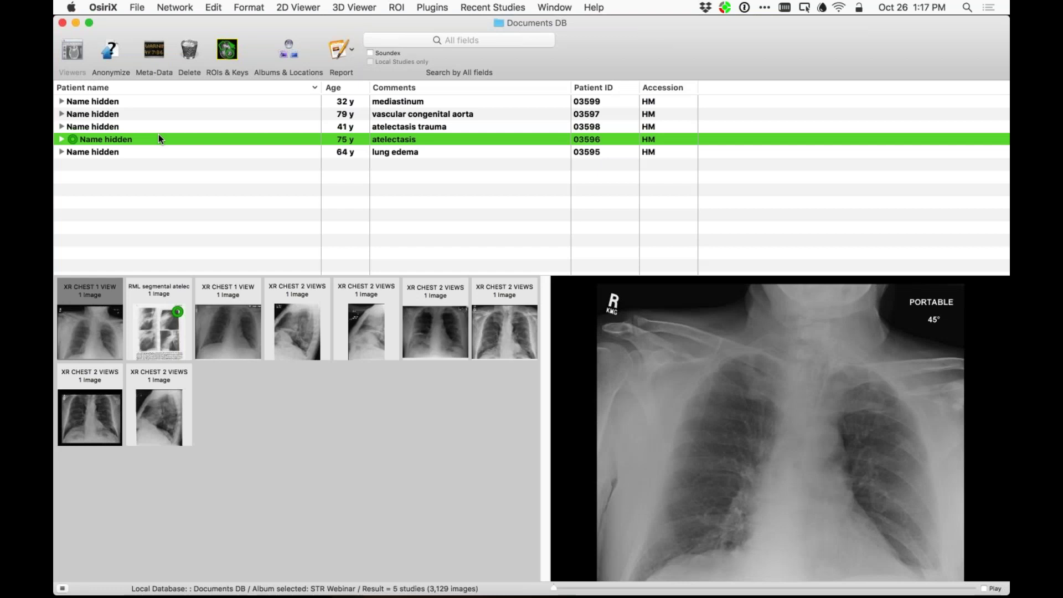
- Open the atelectasis study and tile its 1:20 PM and 1:17 PM chest radiographs side by side
{"action": "double_click", "coordinate": [159, 135]}
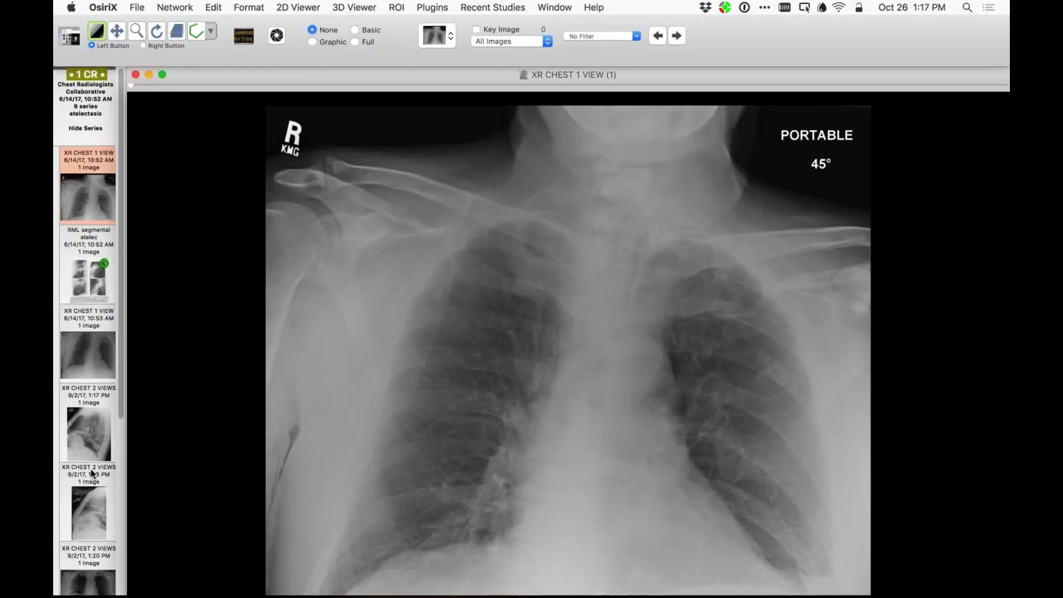
{"action": "left_click_drag", "start_coordinate": [89, 579], "coordinate": [749, 385]}
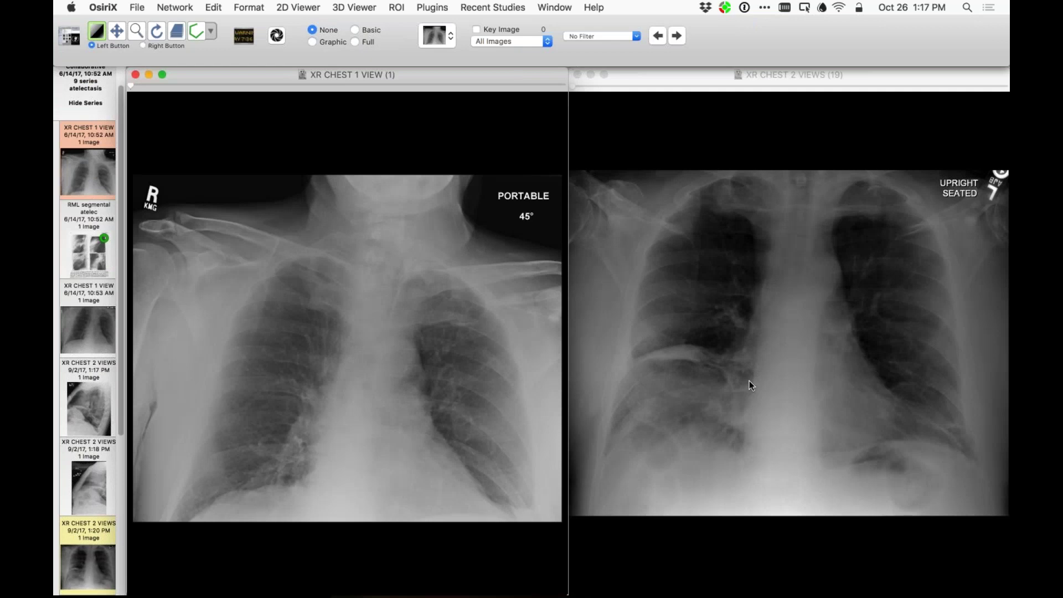
{"action": "left_click", "coordinate": [749, 381]}
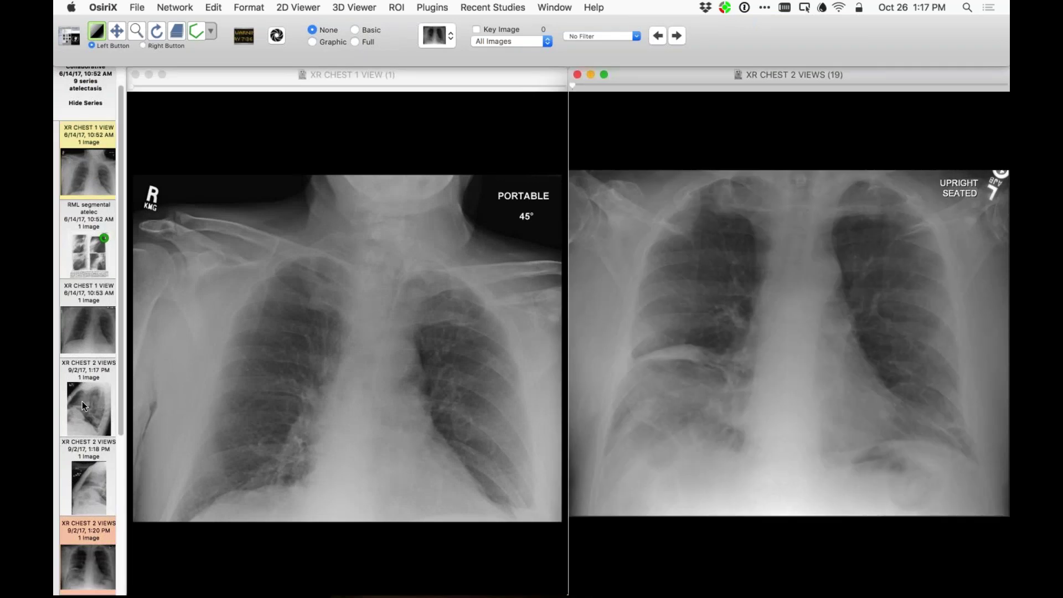
{"action": "left_click_drag", "start_coordinate": [82, 401], "coordinate": [260, 340]}
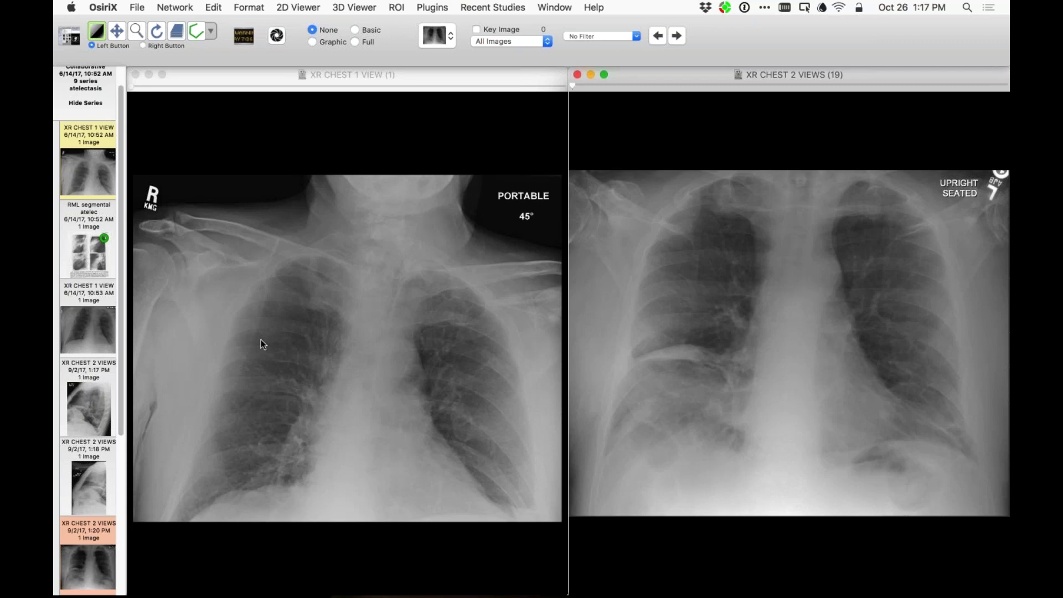